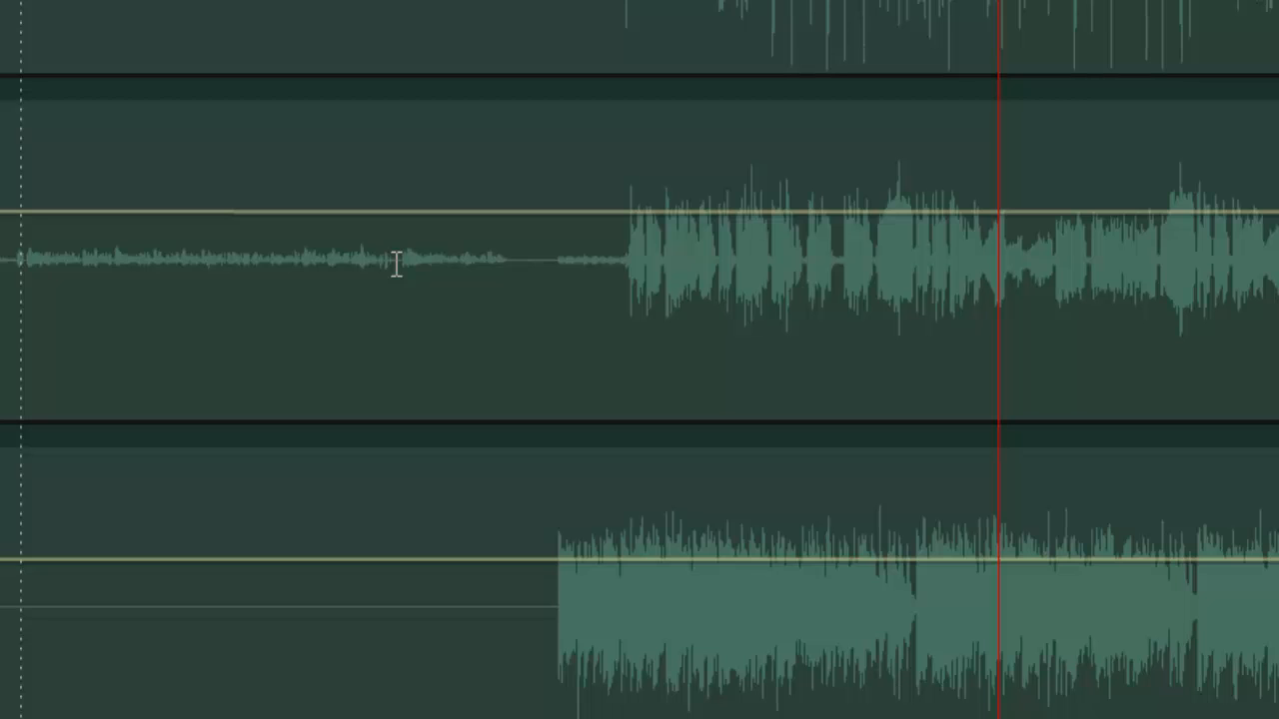
# Play the Vocals track from the quiet passage before the song begins.
pyautogui.click(395, 263)
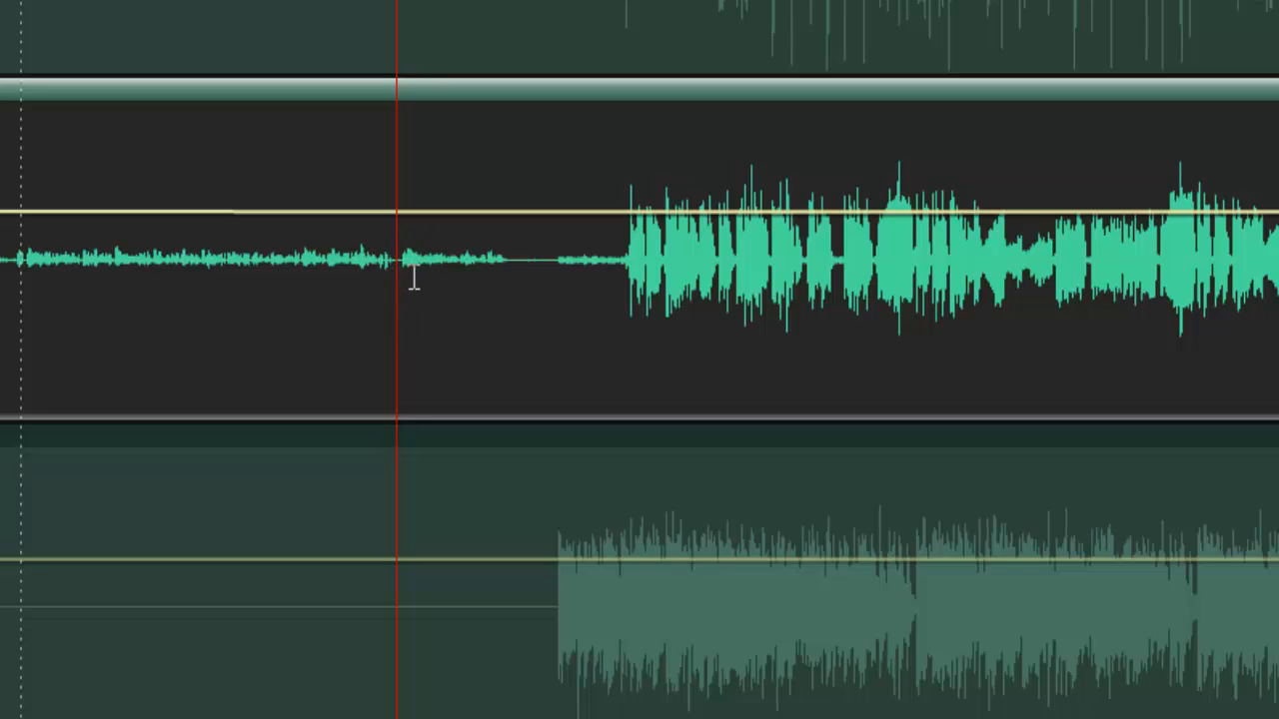
pyautogui.press('space')
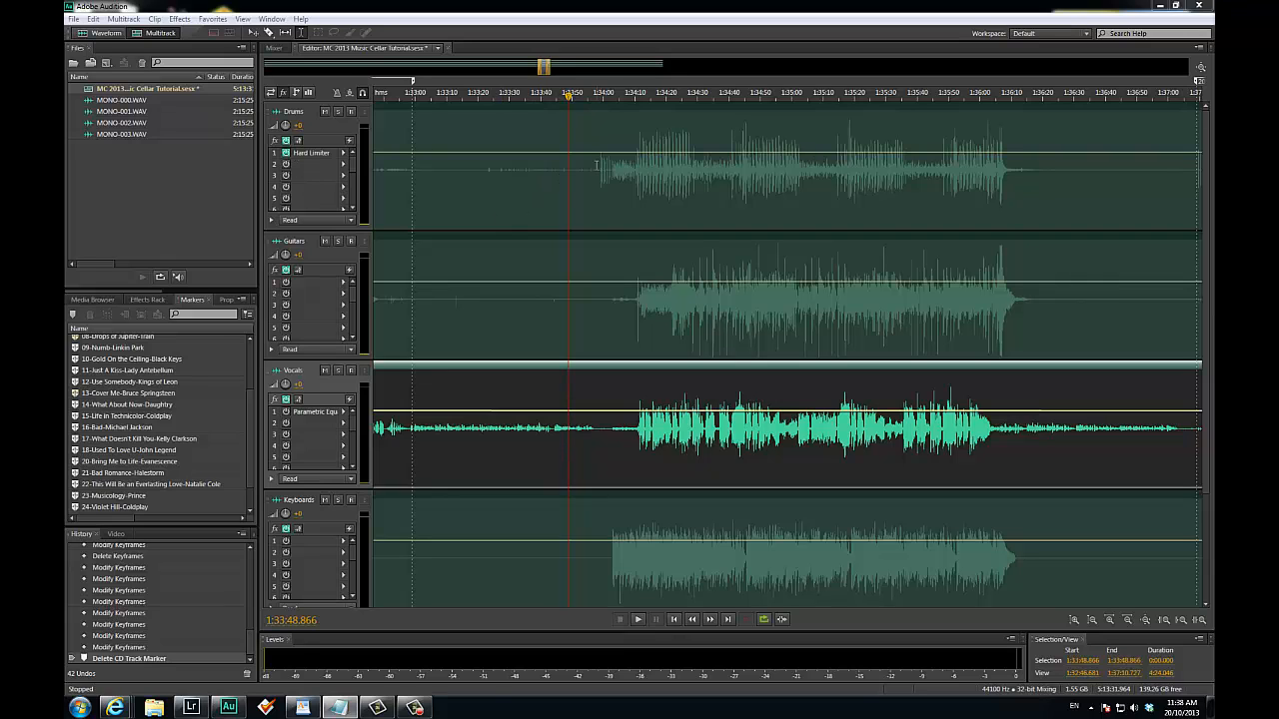
# Add a CD track marker spanning the song from about 1:33:57.8 to 1:36:22.4 and name it "19-Lady Madona-The Beatles".
pyautogui.moveTo(597, 164); pyautogui.dragTo(1049, 181)
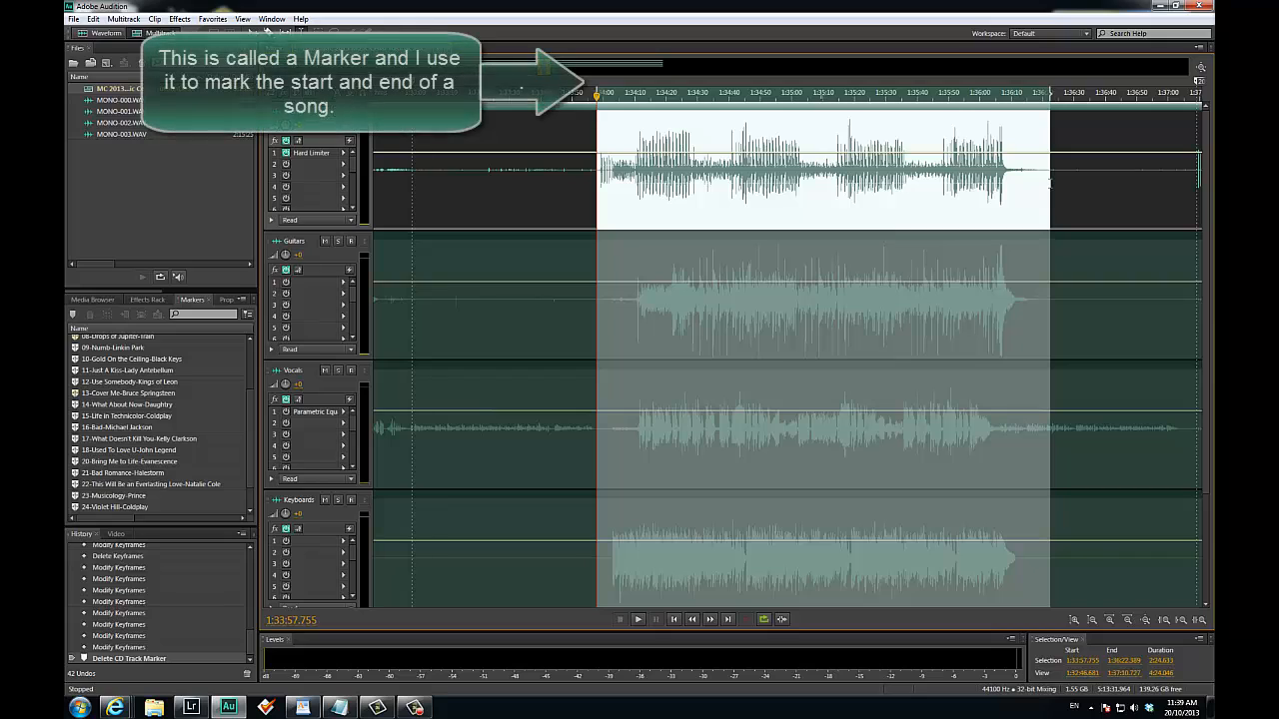
pyautogui.hotkey('shift', 'm')
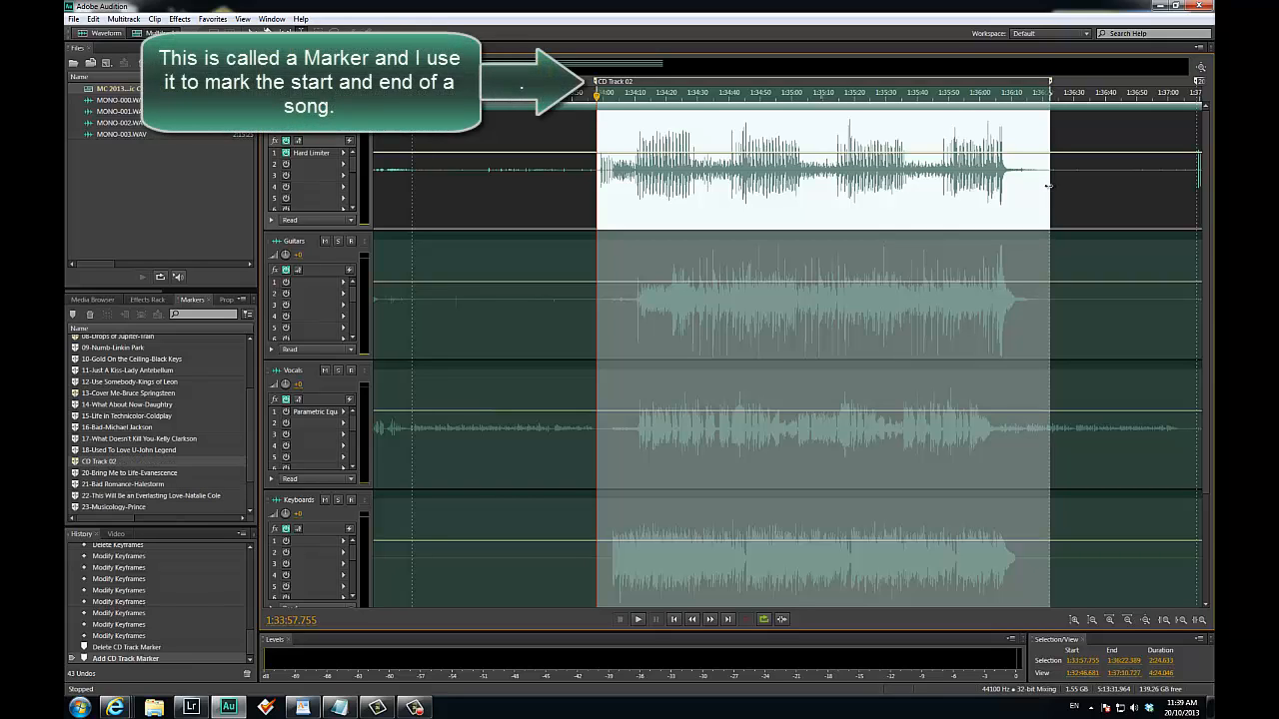
pyautogui.click(99, 462)
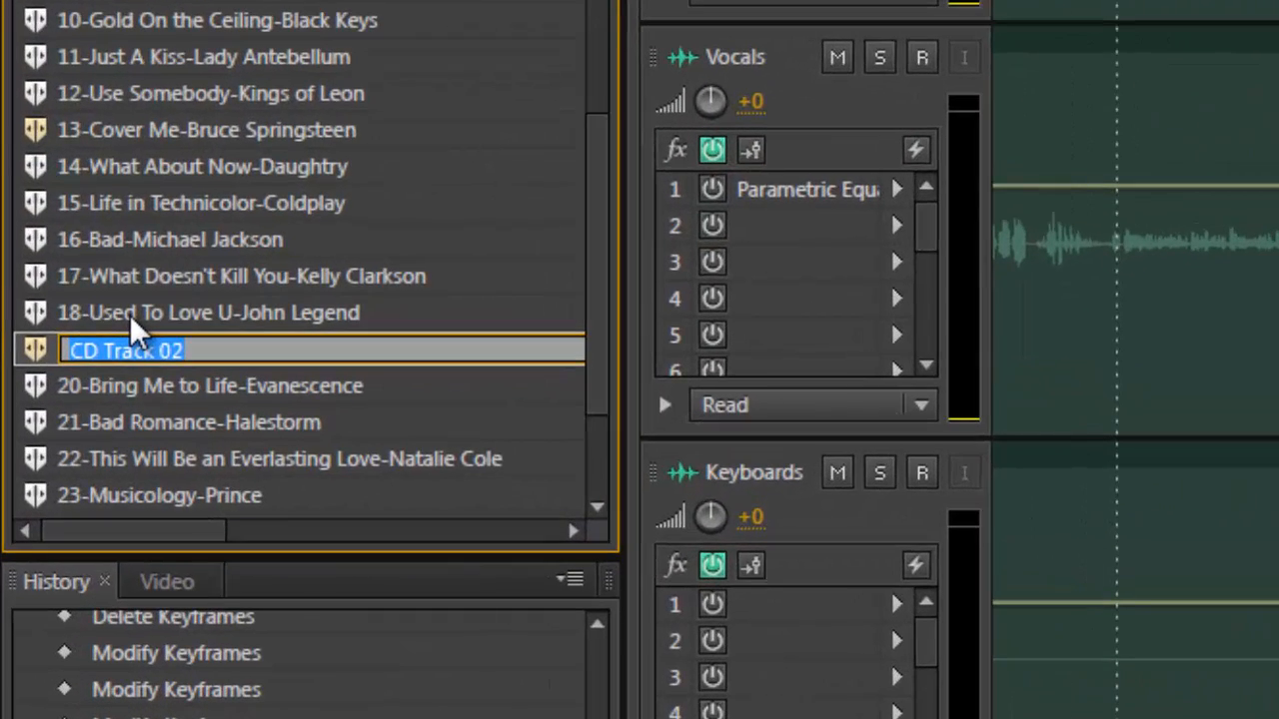
pyautogui.write('19')
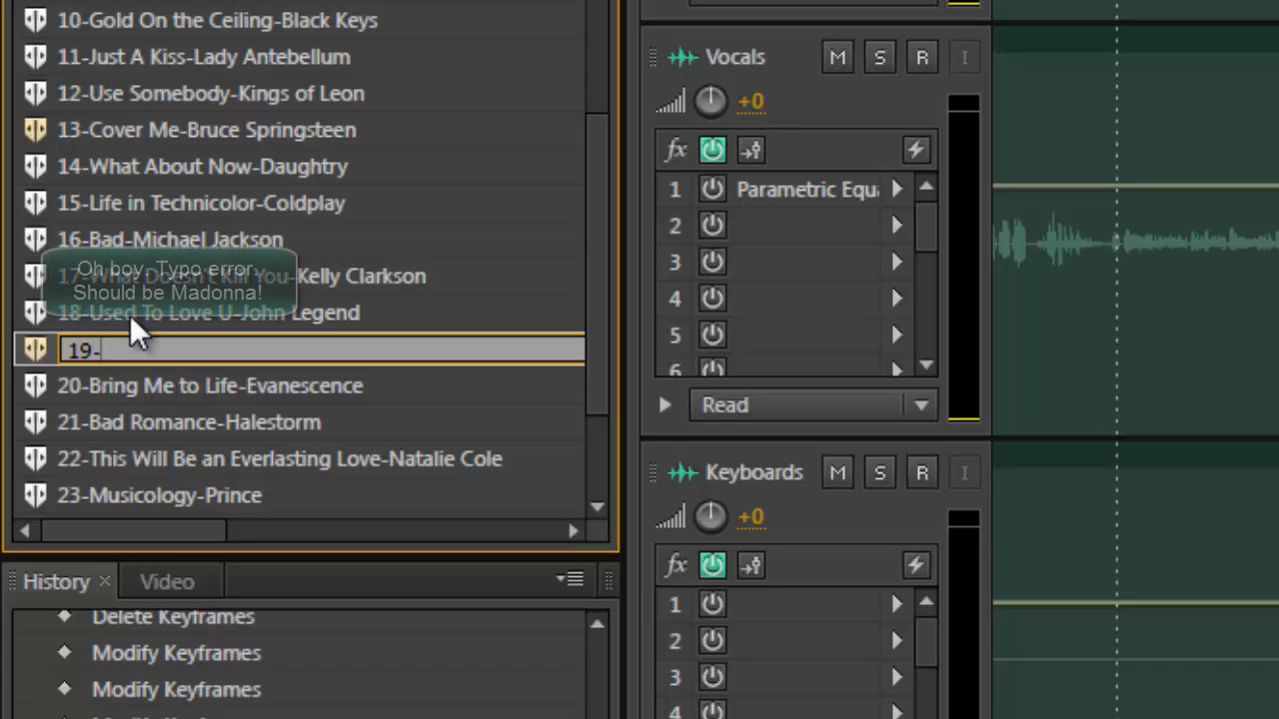
pyautogui.write('-Lady Madona-The Beatles')
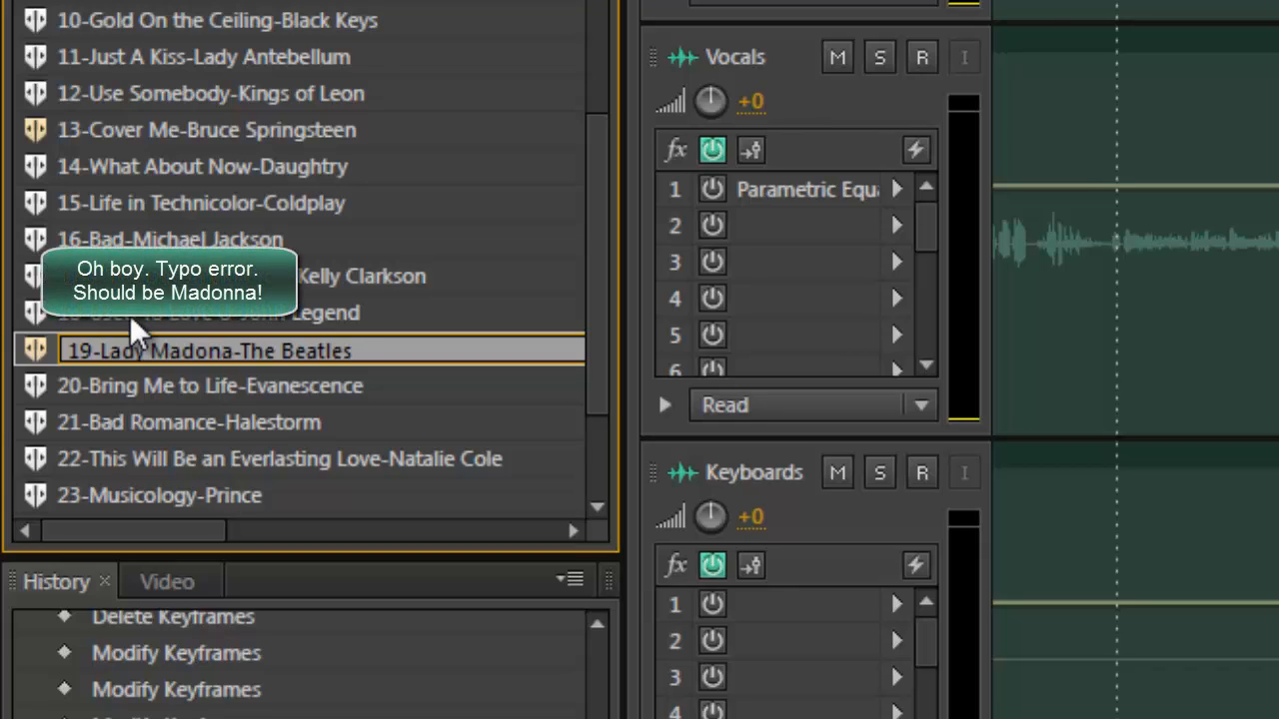
pyautogui.press('Return')
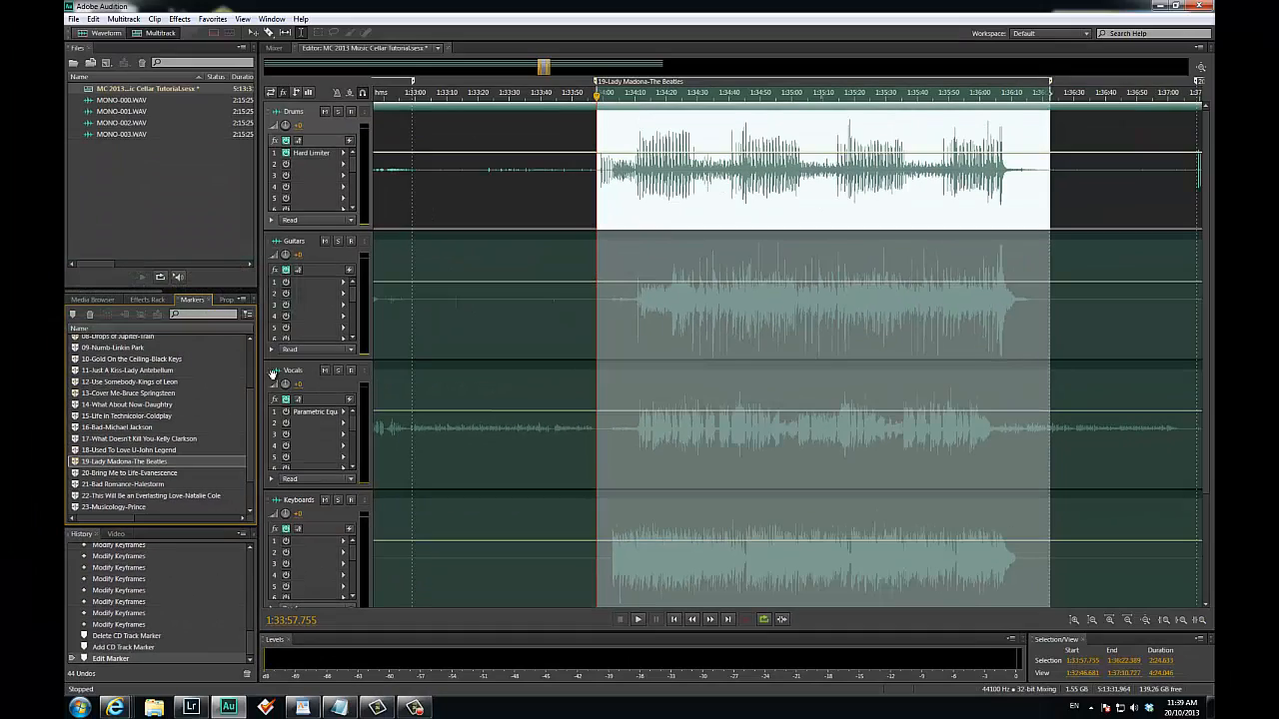
# Move the start of the song's marker to just before the first drum hits, at about 1:33:58.9.
pyautogui.click(606, 141)
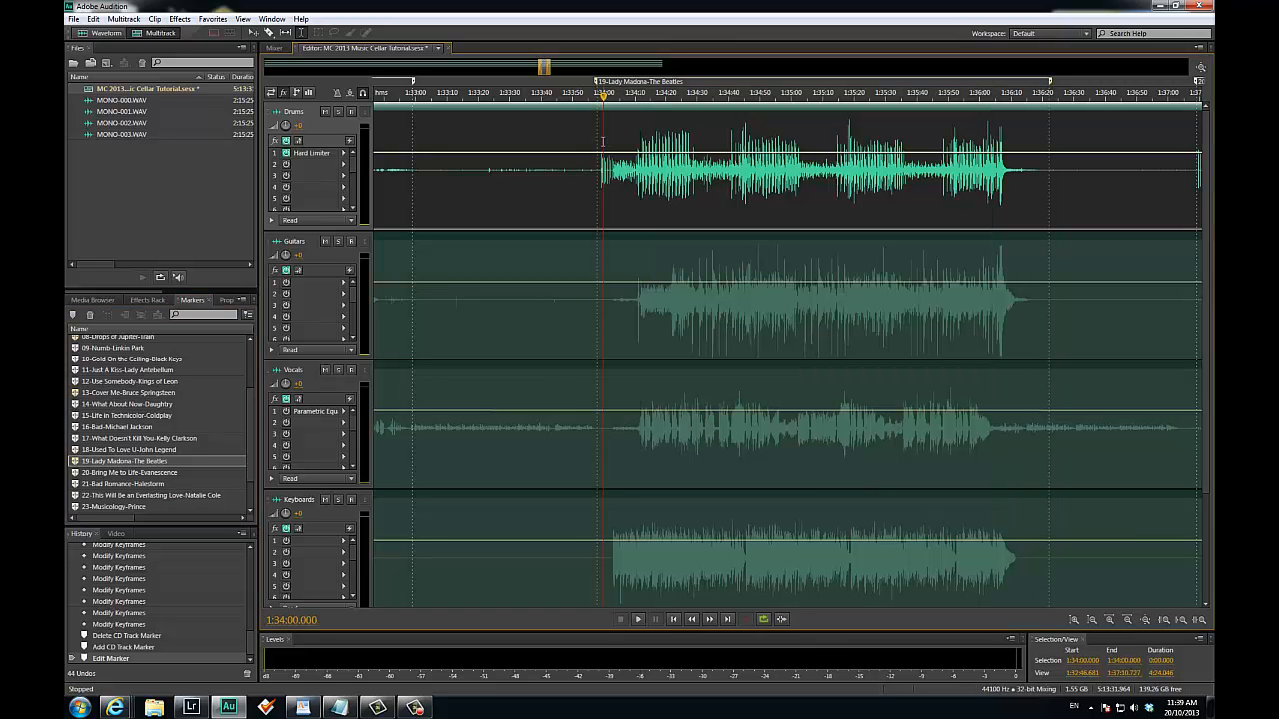
pyautogui.press('=')
pyautogui.scroll(5, 599, 146)
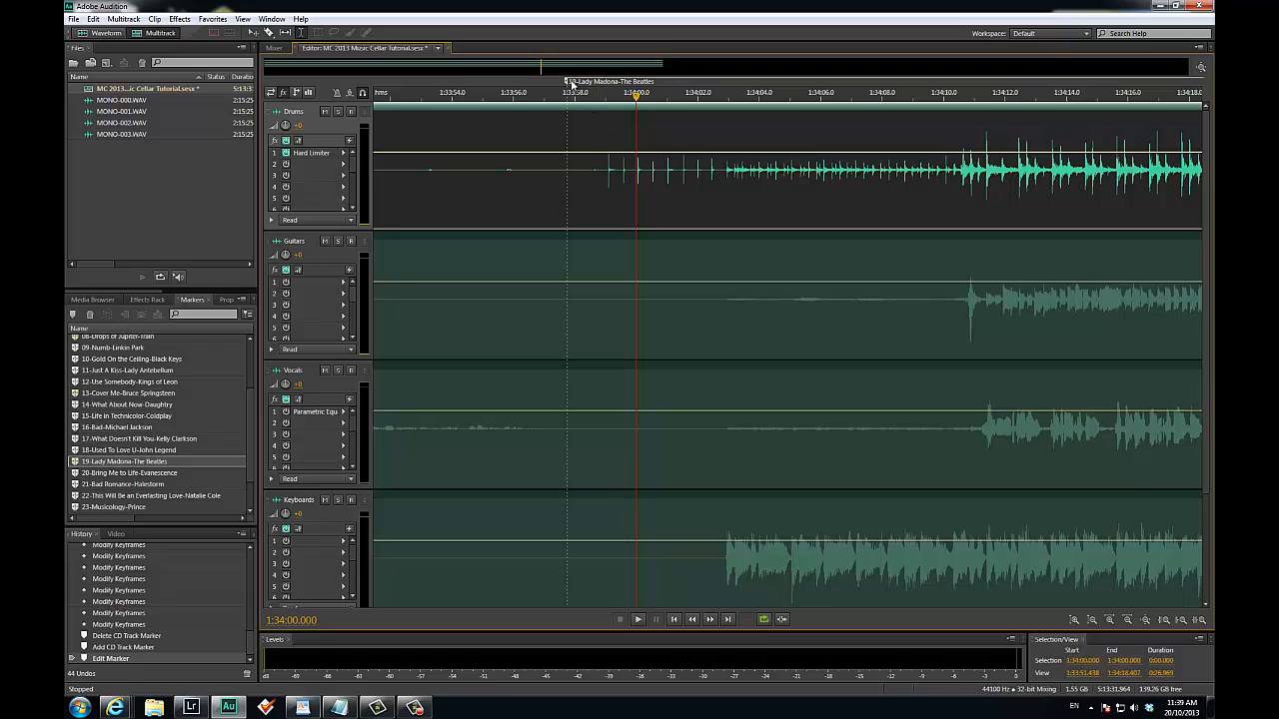
pyautogui.moveTo(566, 87); pyautogui.dragTo(604, 89)
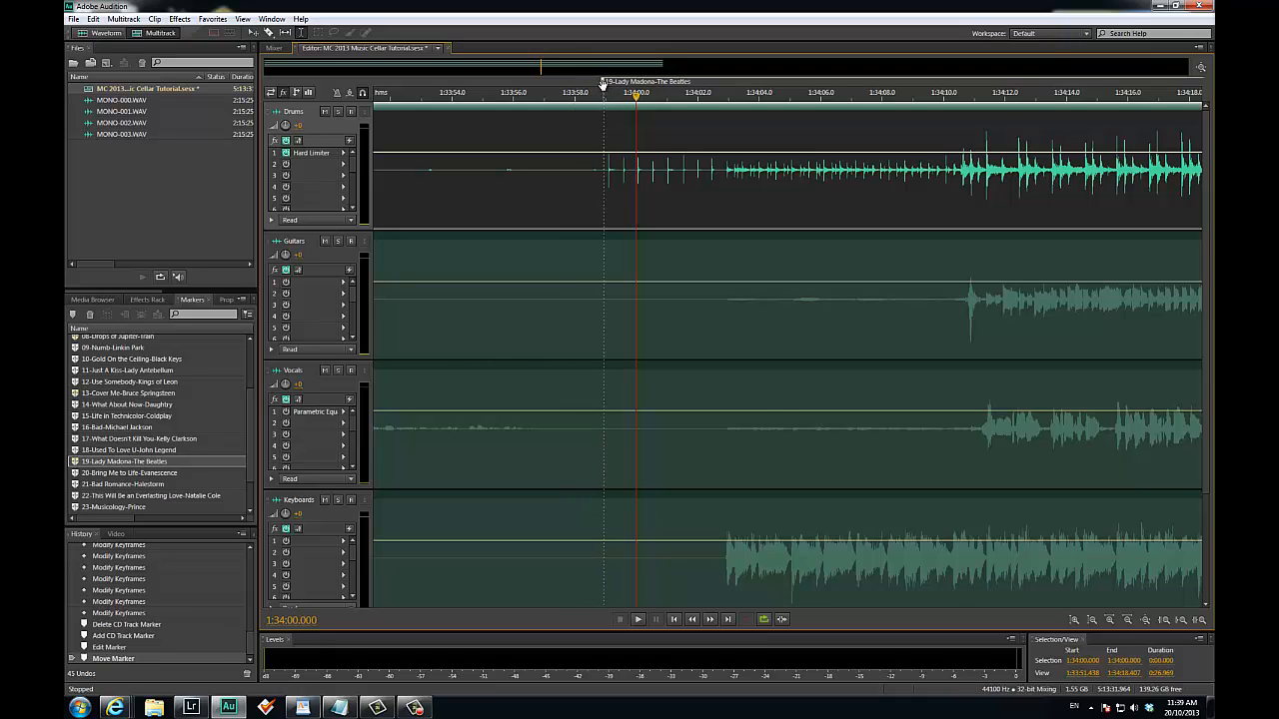
pyautogui.click(605, 130)
# Pull the end of the song's marker slightly earlier, to about 1:36:21.
pyautogui.scroll(-2, 603, 142)
pyautogui.scroll(-5, 605, 142)
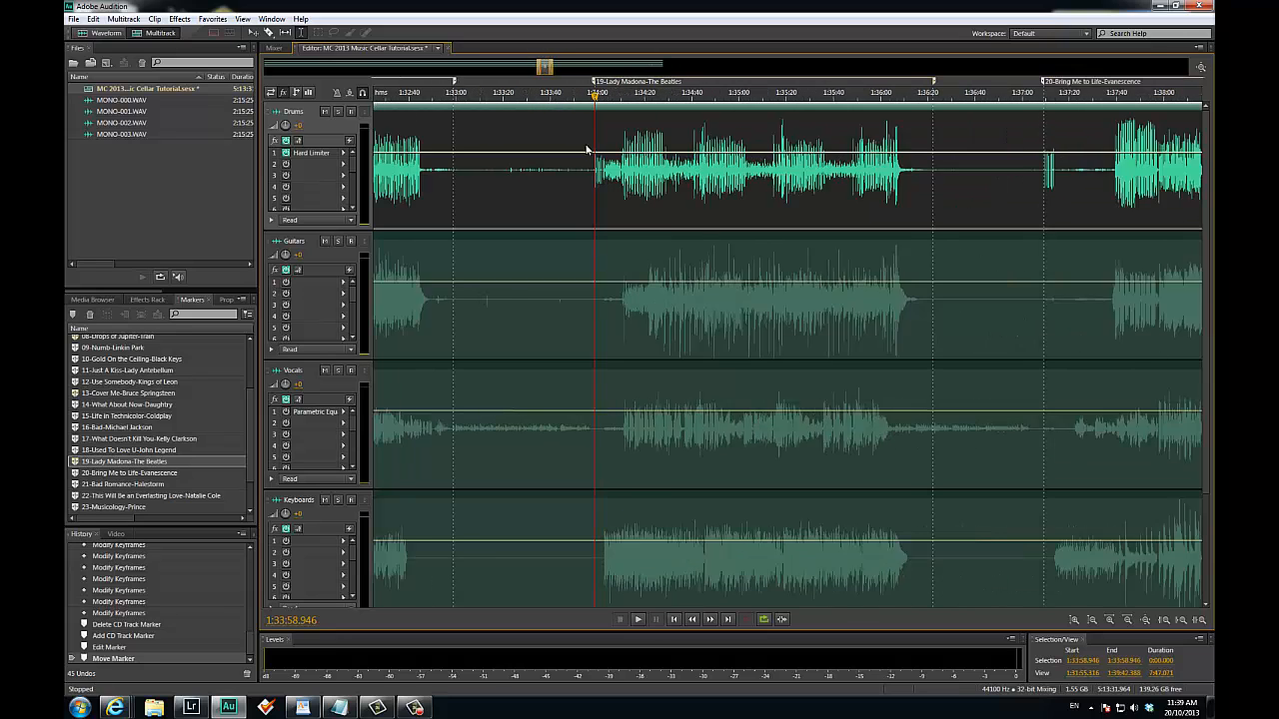
pyautogui.scroll(4, 892, 172)
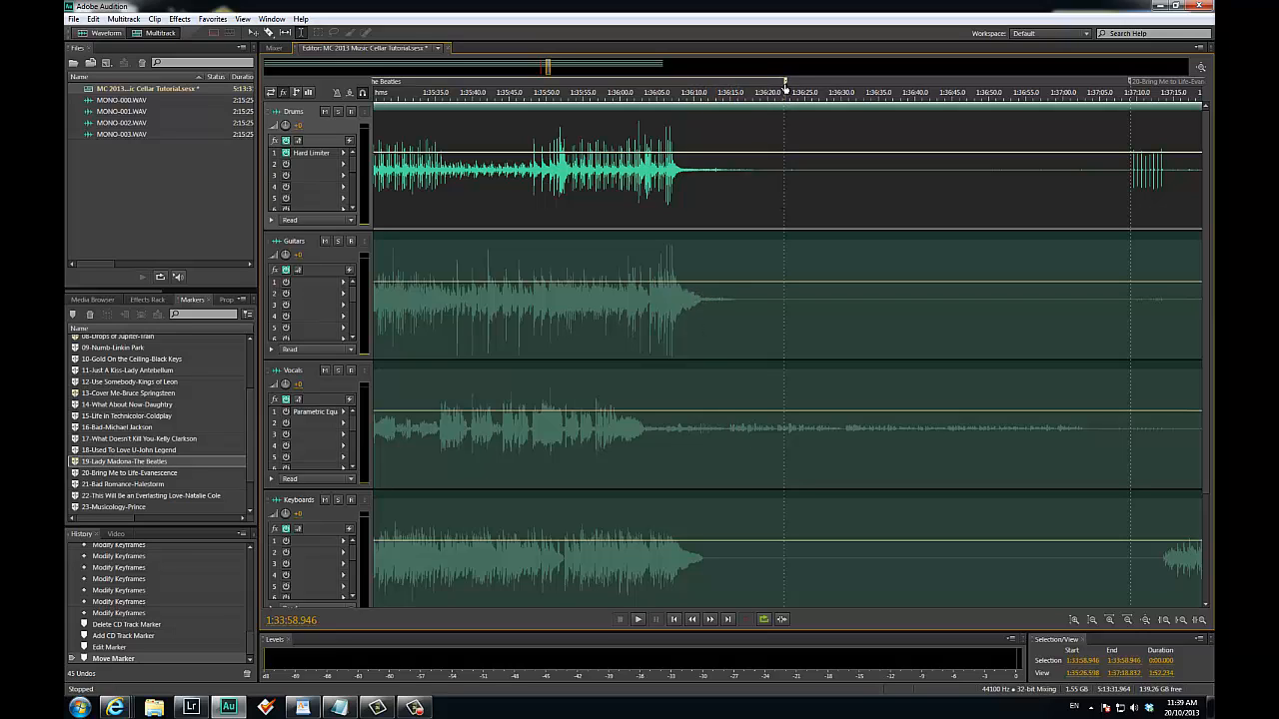
pyautogui.moveTo(784, 83); pyautogui.dragTo(773, 83)
pyautogui.moveTo(773, 84); pyautogui.dragTo(773, 84)
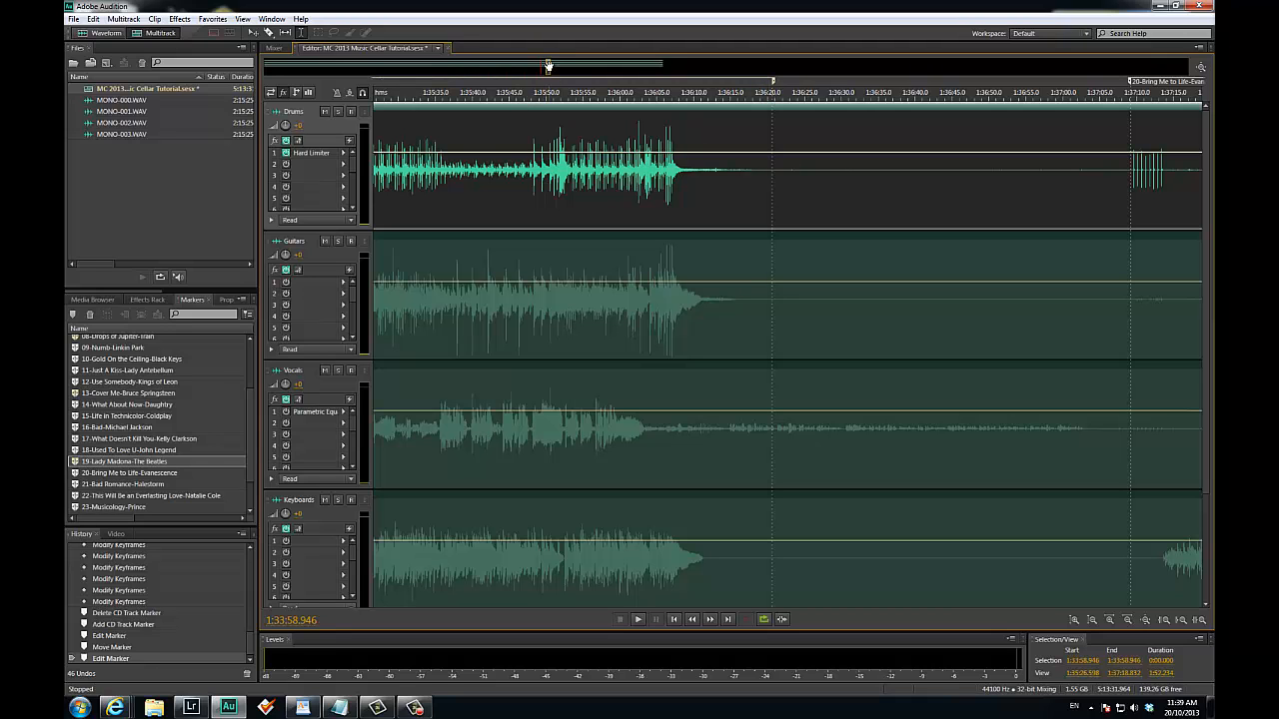
# Add two closely spaced volume keyframes on the Drums track just before the song's first drum hits.
pyautogui.moveTo(546, 67); pyautogui.dragTo(543, 67)
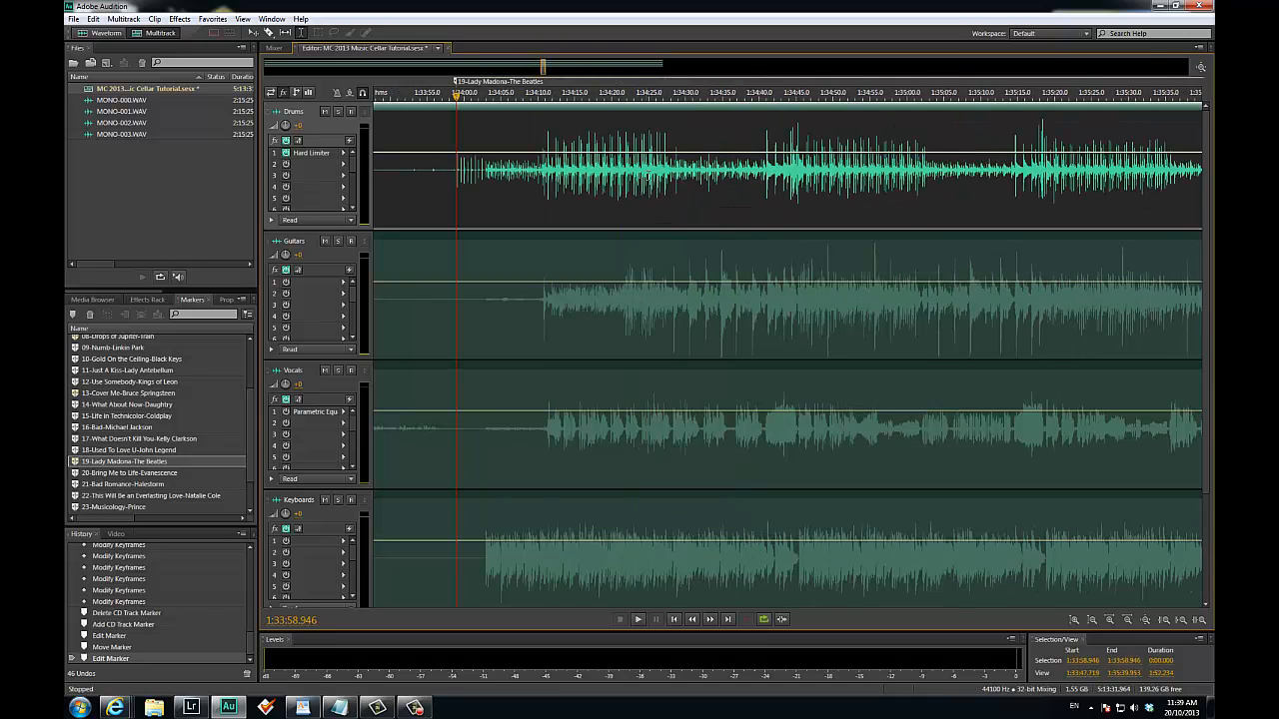
pyautogui.click(692, 185)
pyautogui.scroll(-3, 694, 187)
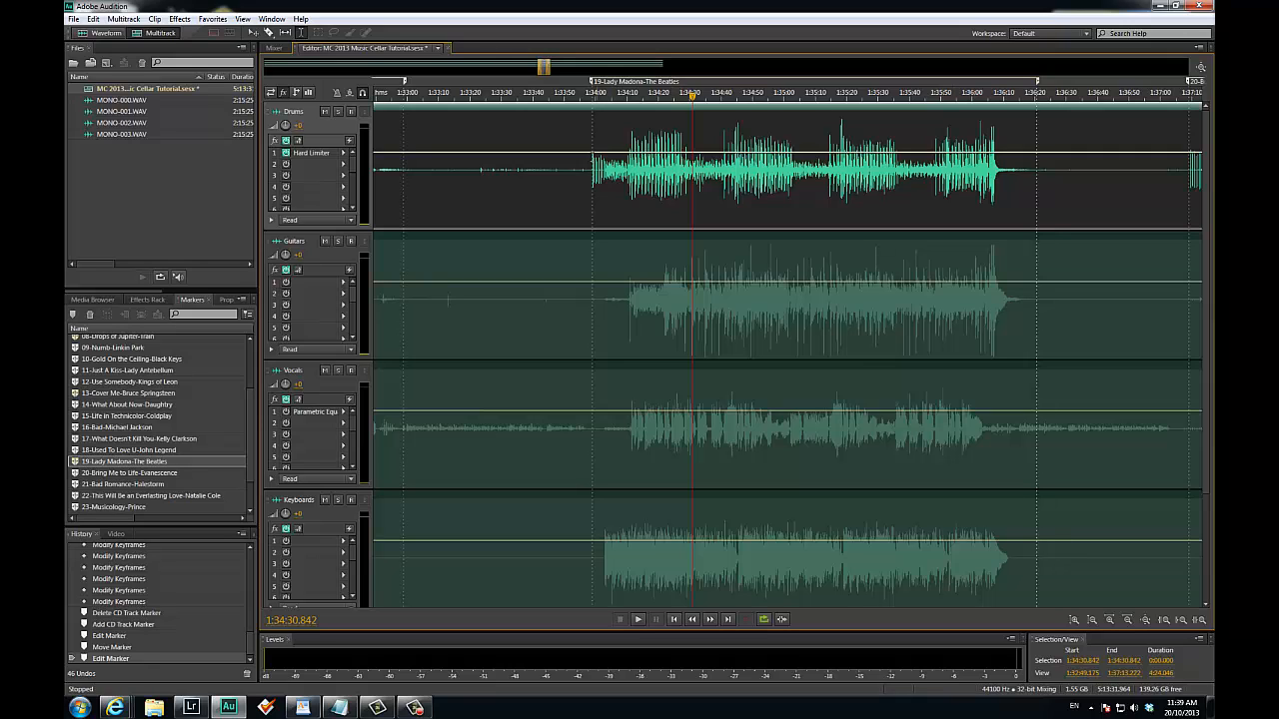
pyautogui.click(592, 169)
pyautogui.scroll(3, 593, 170)
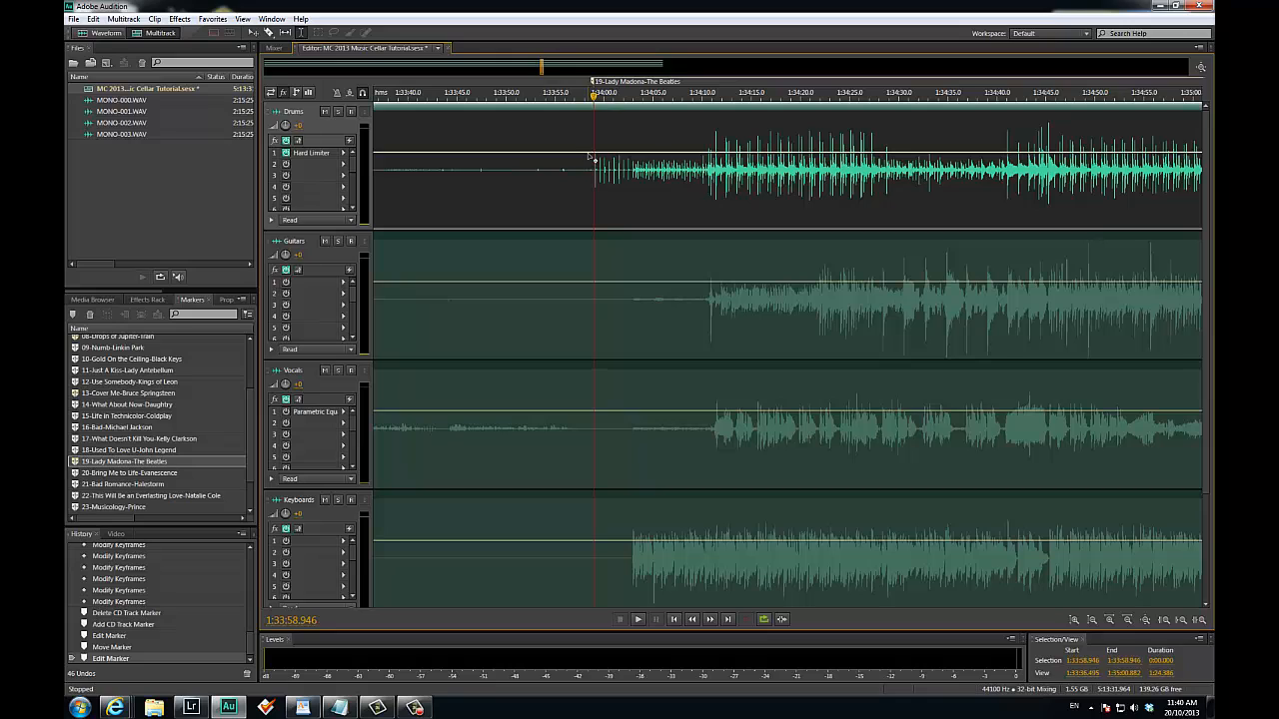
pyautogui.click(591, 153)
pyautogui.click(582, 152)
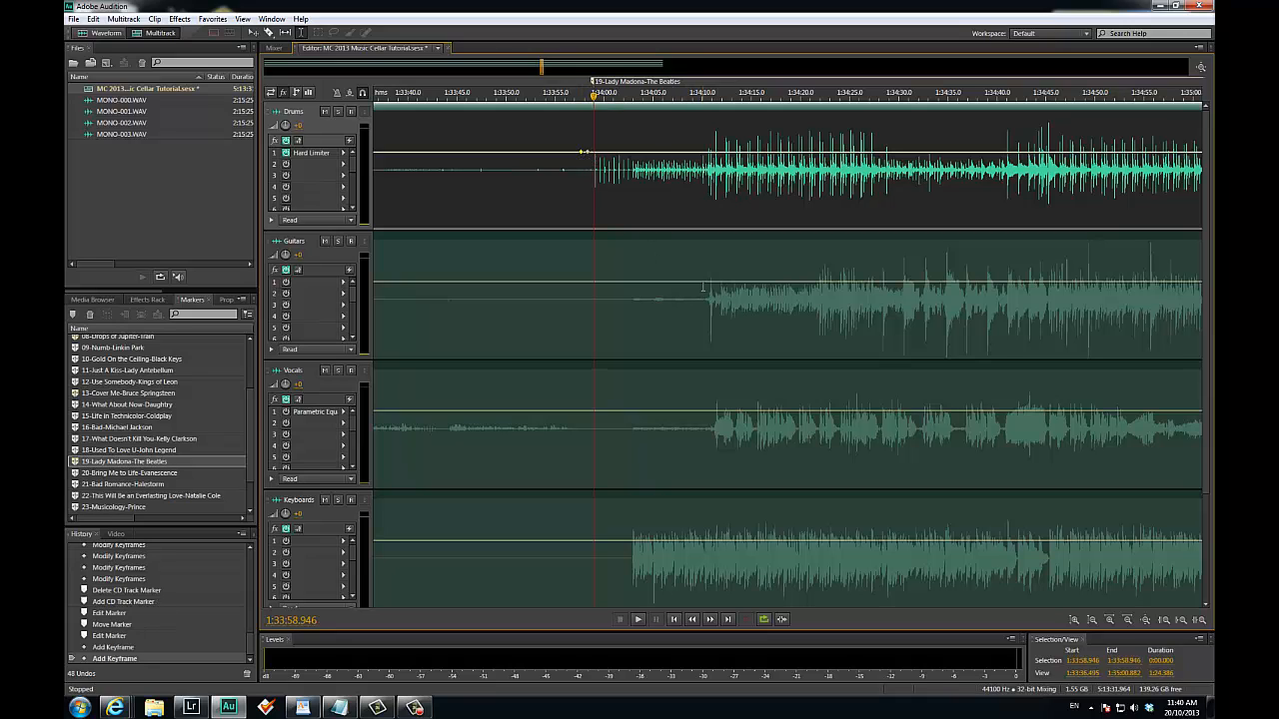
# Add two closely spaced volume keyframes just before the song entry on both the Guitars and Vocals tracks.
pyautogui.click(703, 283)
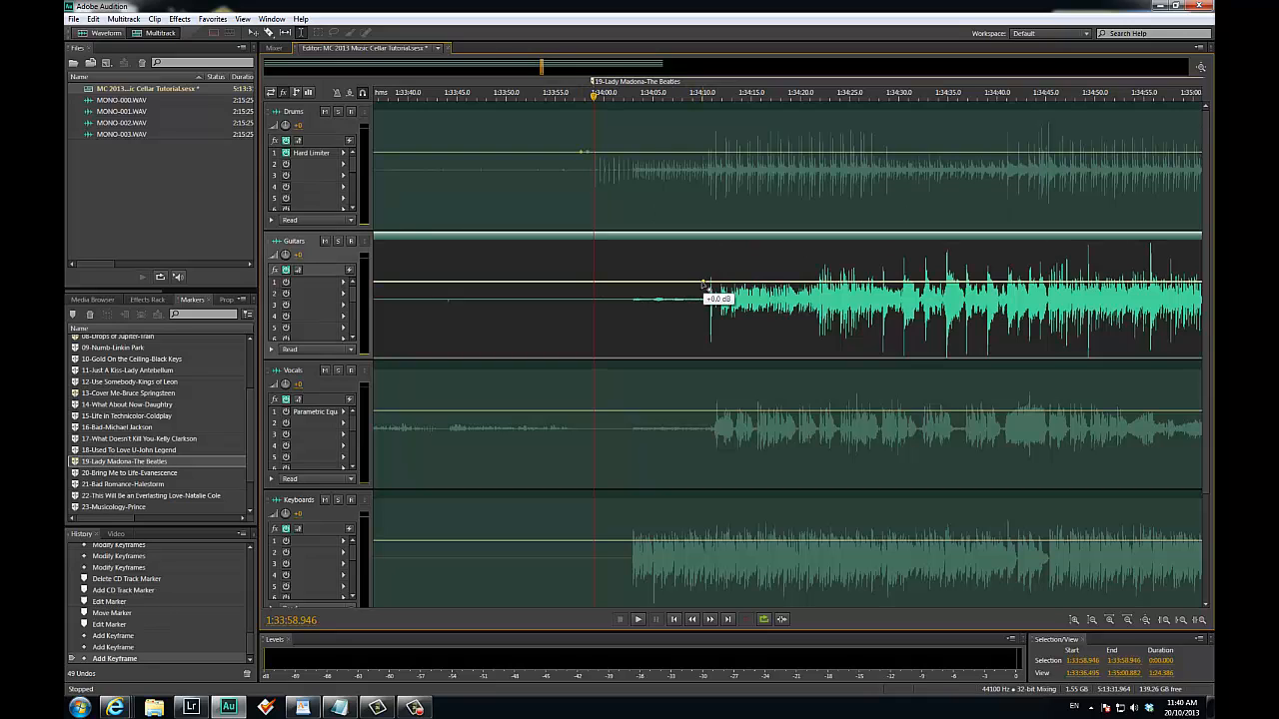
pyautogui.click(697, 282)
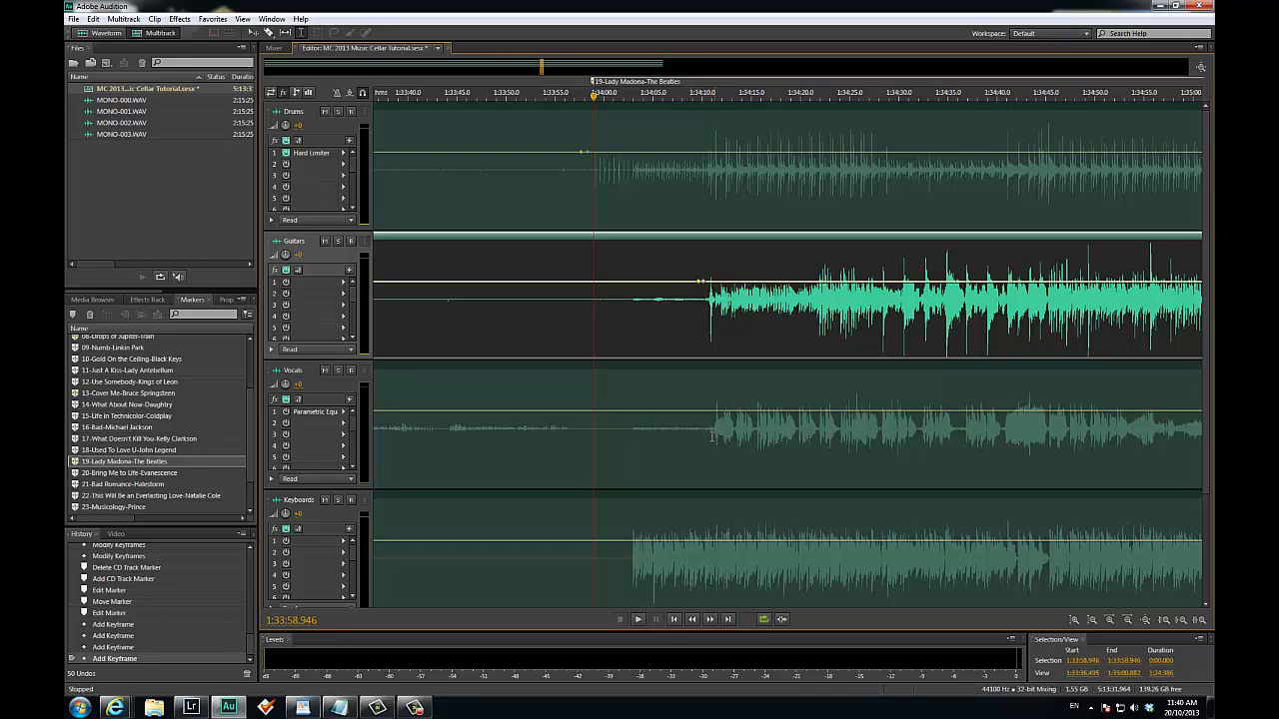
pyautogui.click(710, 411)
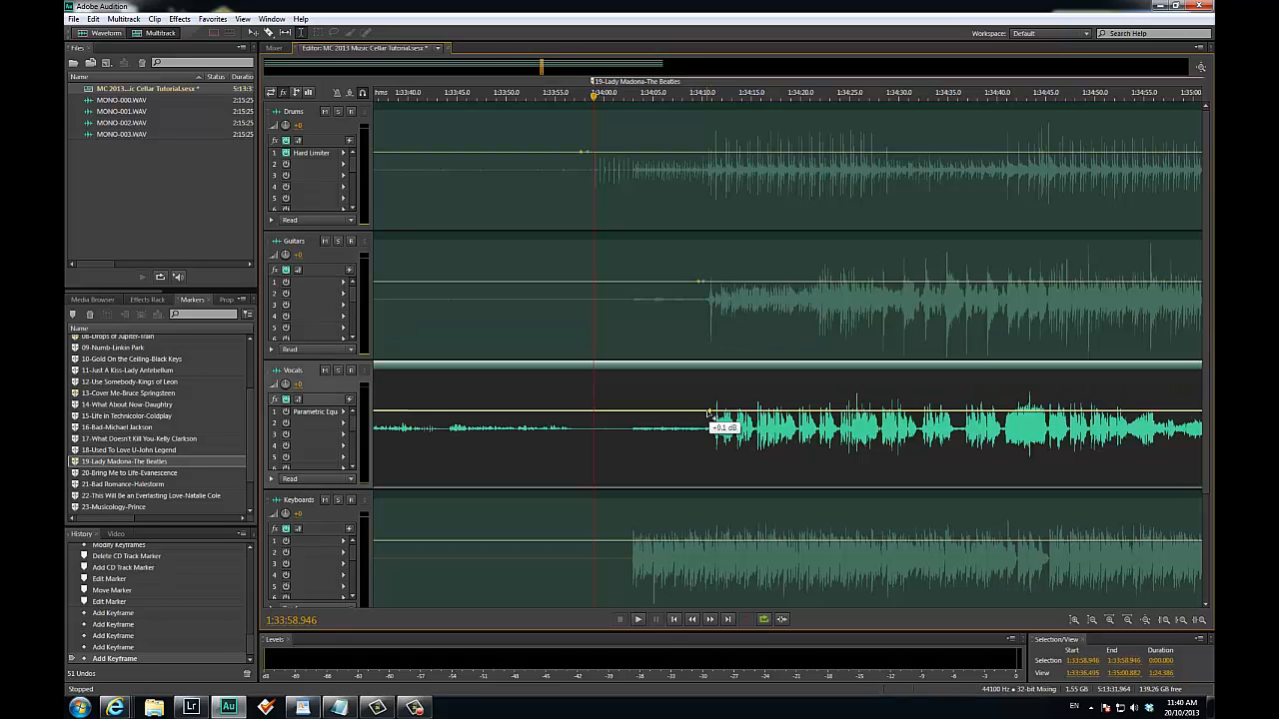
pyautogui.click(706, 410)
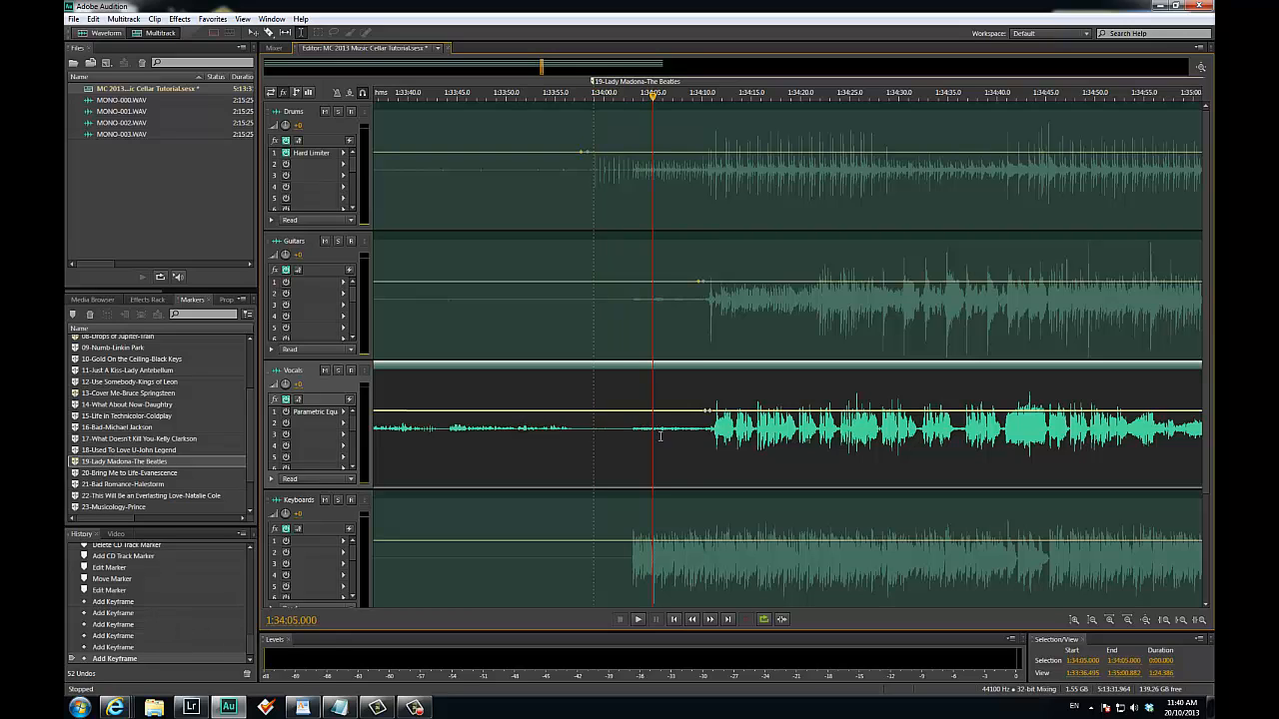
pyautogui.moveTo(656, 438); pyautogui.dragTo(691, 439)
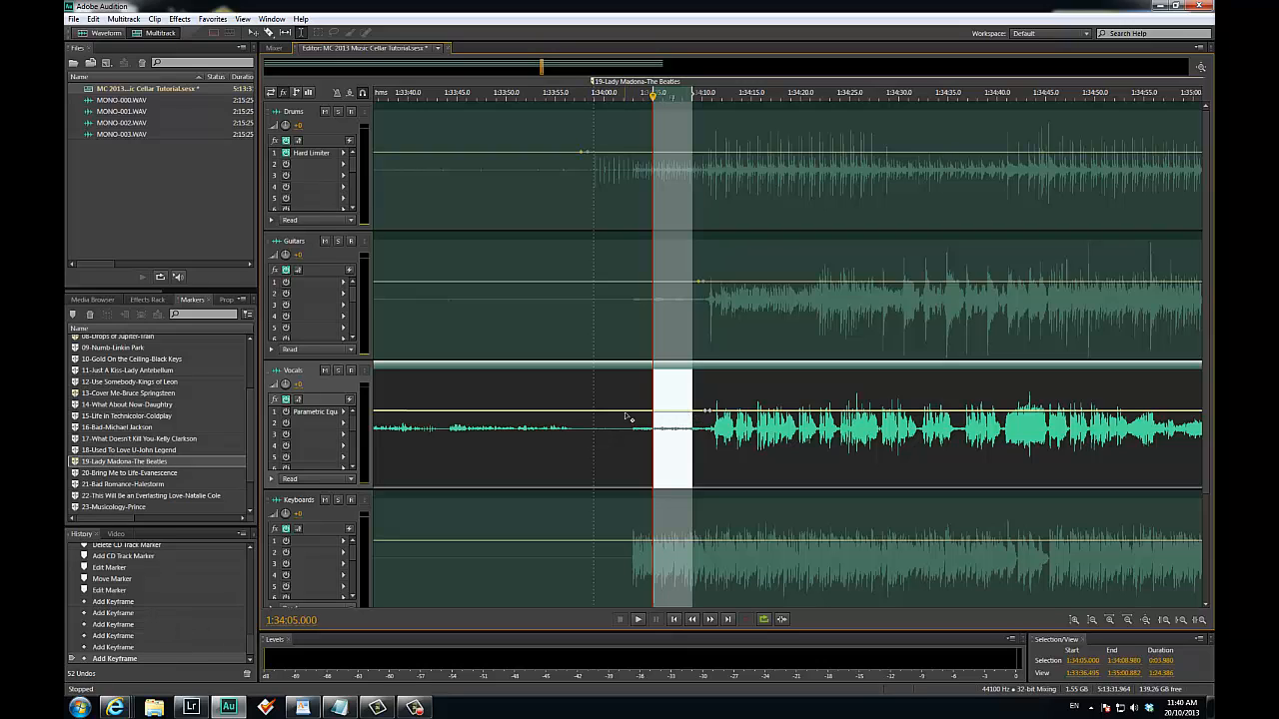
pyautogui.moveTo(625, 414); pyautogui.dragTo(633, 511)
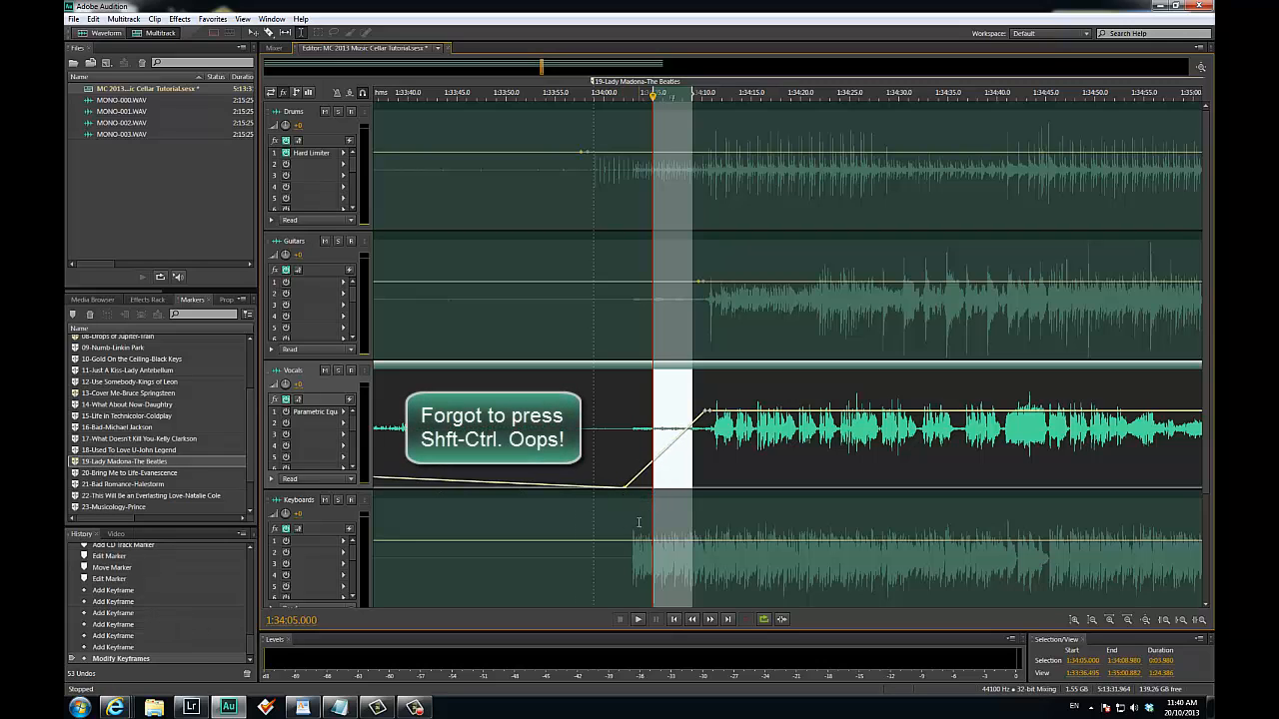
pyautogui.hotkey('ctrl', 'z')
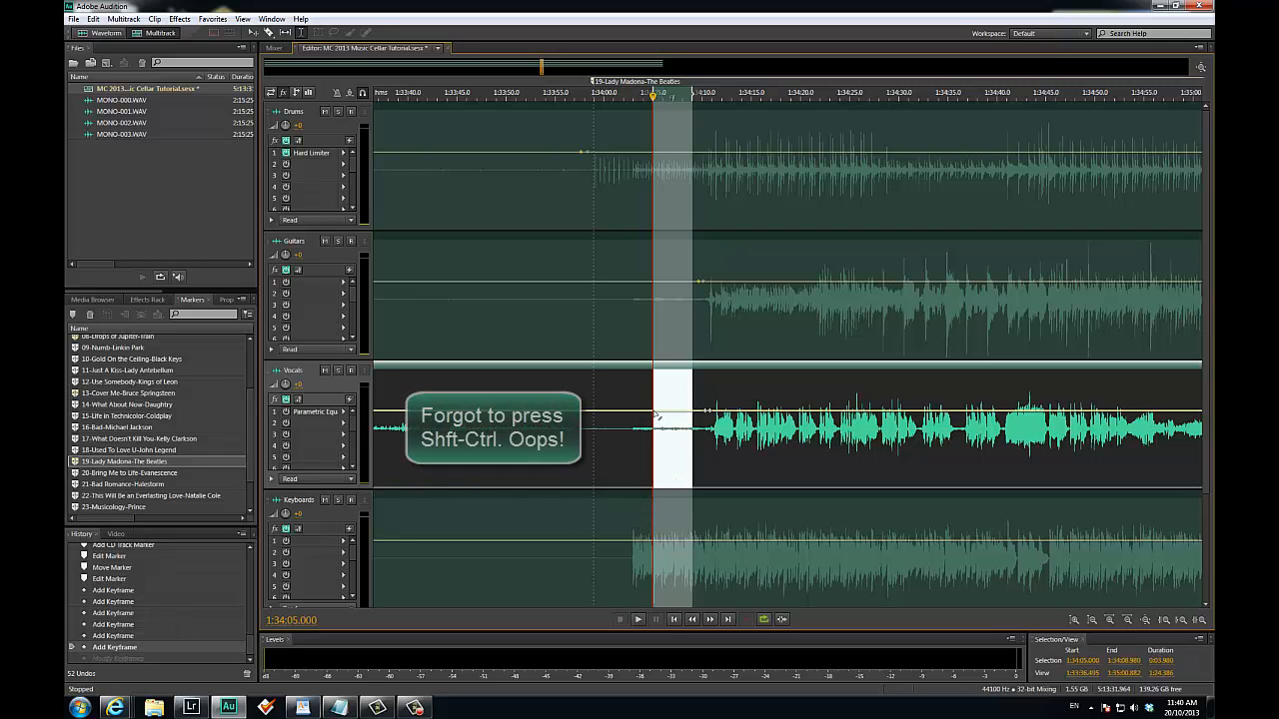
# Lower the volume envelope to minimum before the opening keyframes on the Vocals, Guitars and Drums tracks.
pyautogui.moveTo(655, 412); pyautogui.dragTo(654, 490)
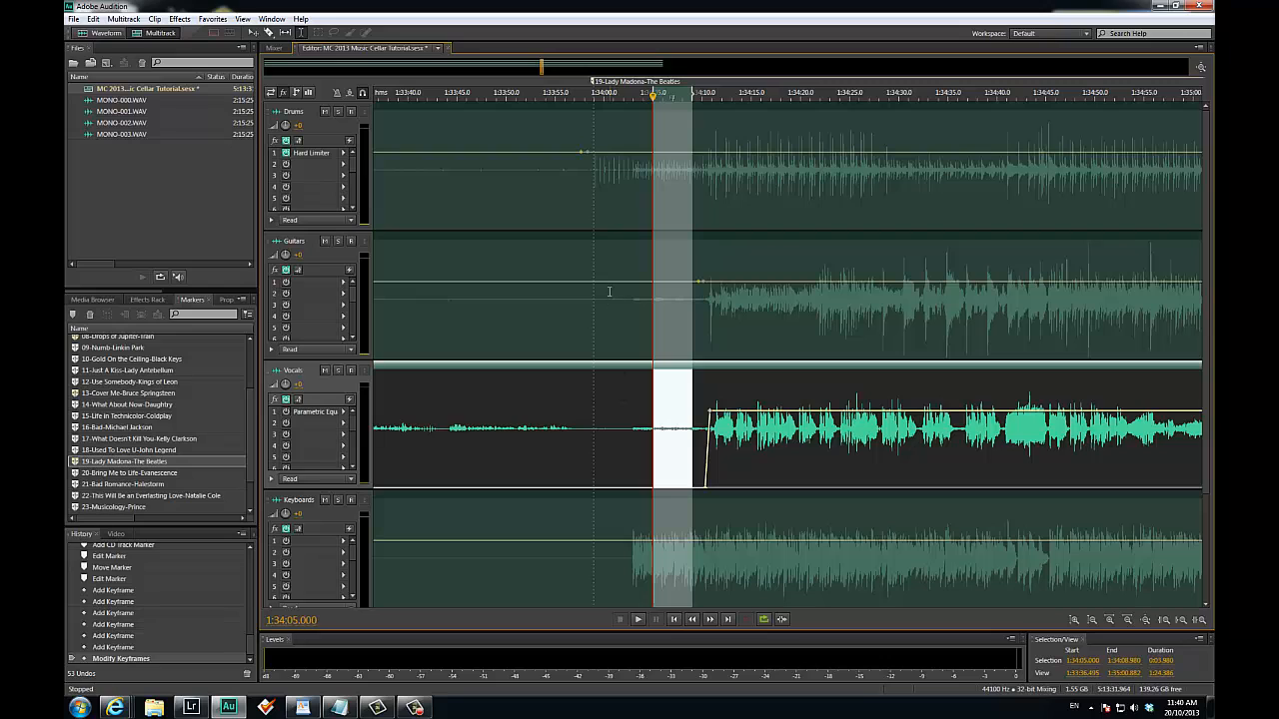
pyautogui.moveTo(608, 283); pyautogui.dragTo(619, 362)
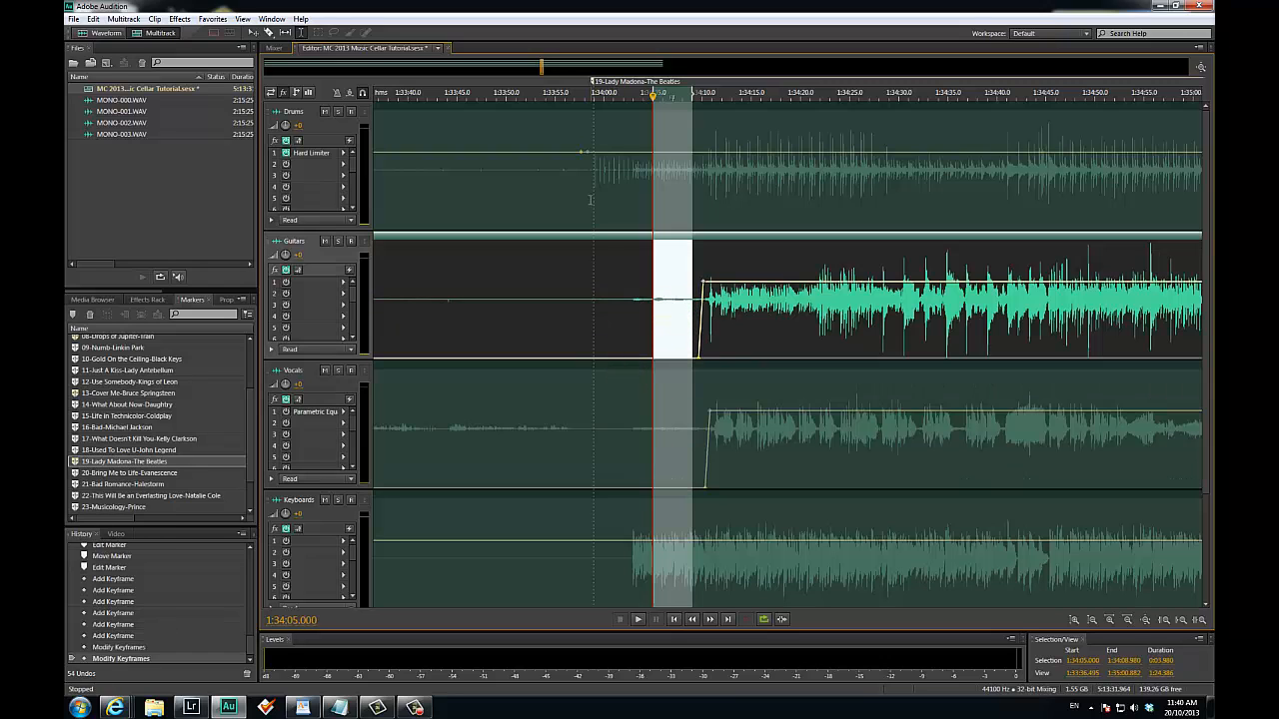
pyautogui.moveTo(560, 156); pyautogui.dragTo(584, 241)
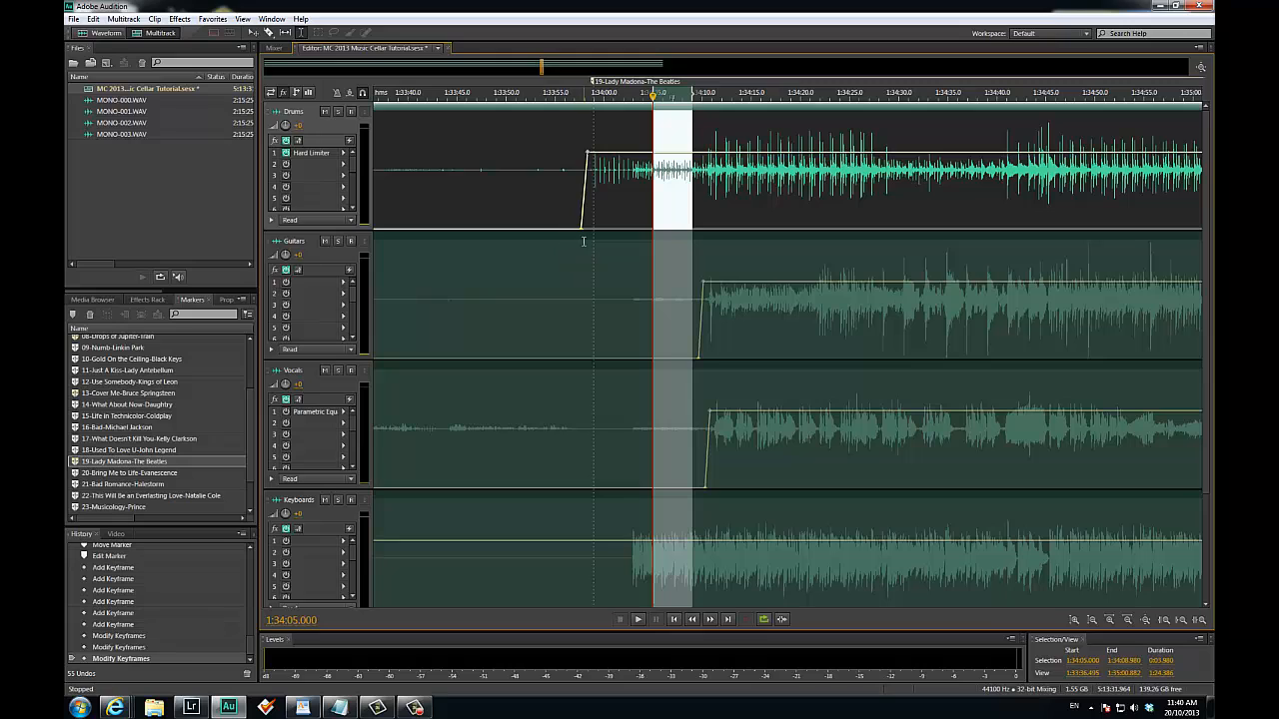
# Add two volume keyframes just before the Keyboards track comes in and lower the envelope before them to minimum.
pyautogui.click(630, 544)
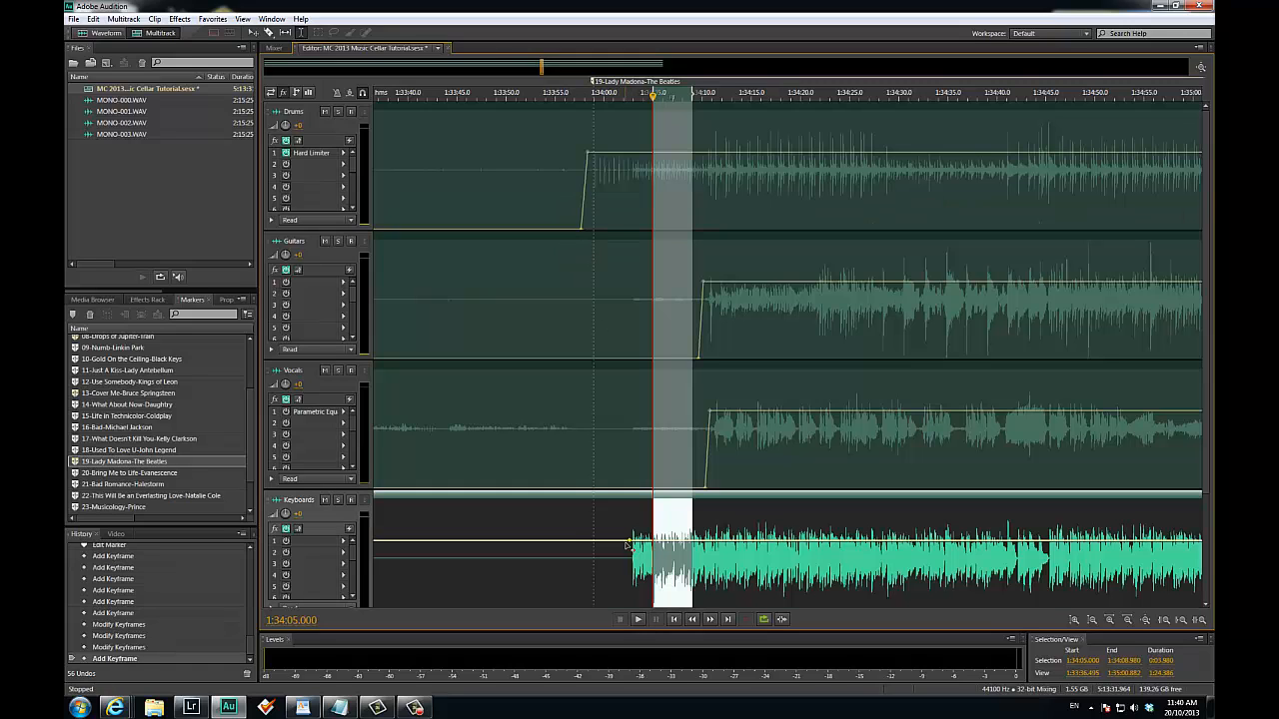
pyautogui.click(623, 545)
pyautogui.moveTo(622, 544); pyautogui.dragTo(627, 637)
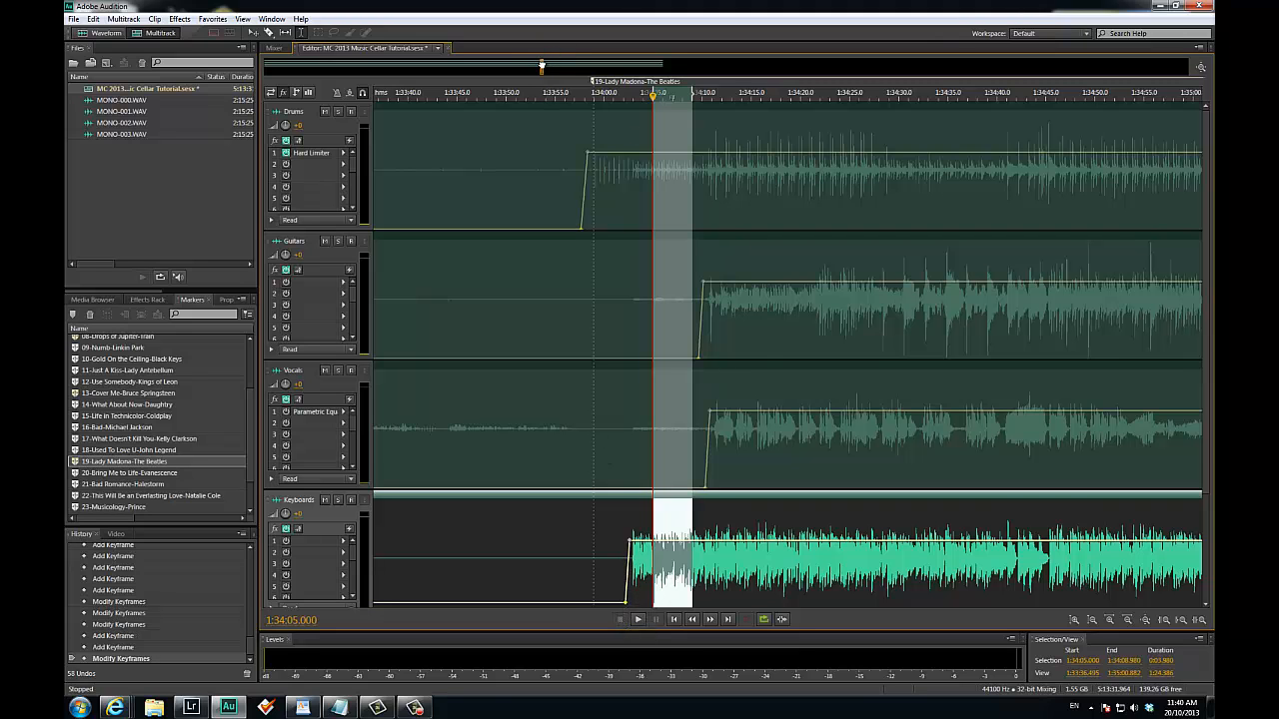
# Play the song's ending and add two closely spaced volume keyframes on the Drums track just after the final hits.
pyautogui.moveTo(541, 66); pyautogui.dragTo(547, 65)
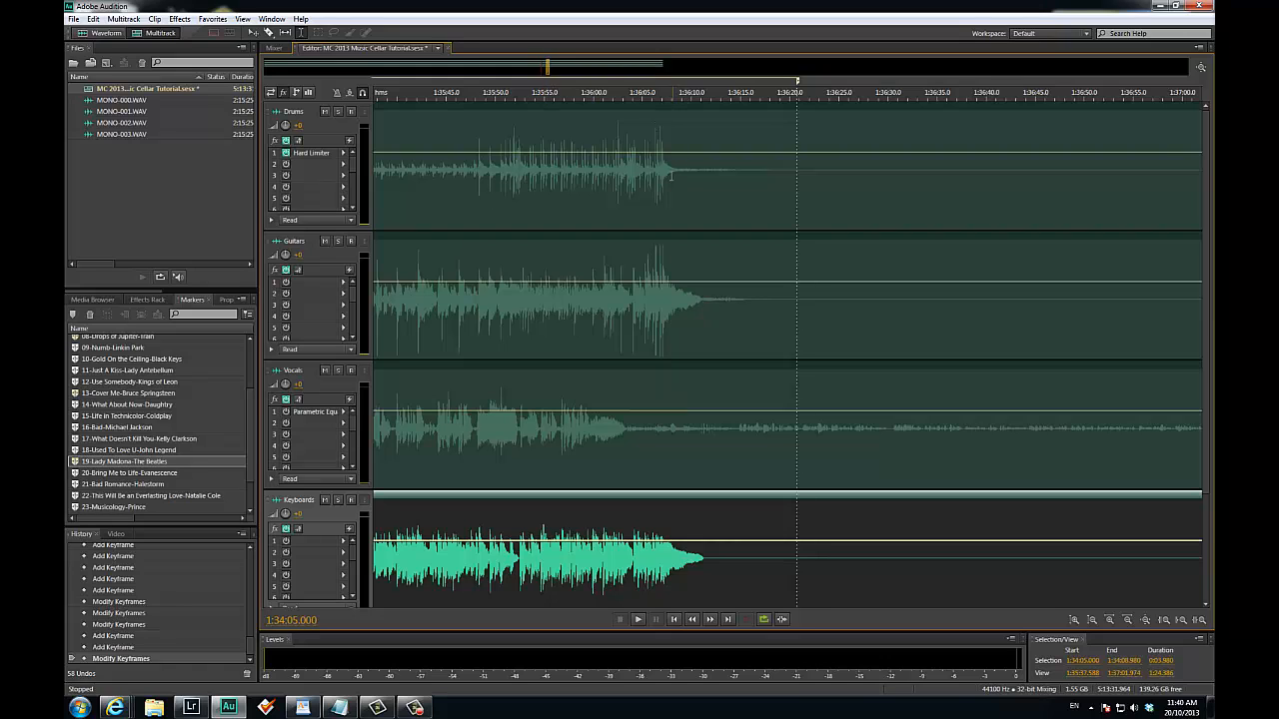
pyautogui.click(671, 175)
pyautogui.press('space')
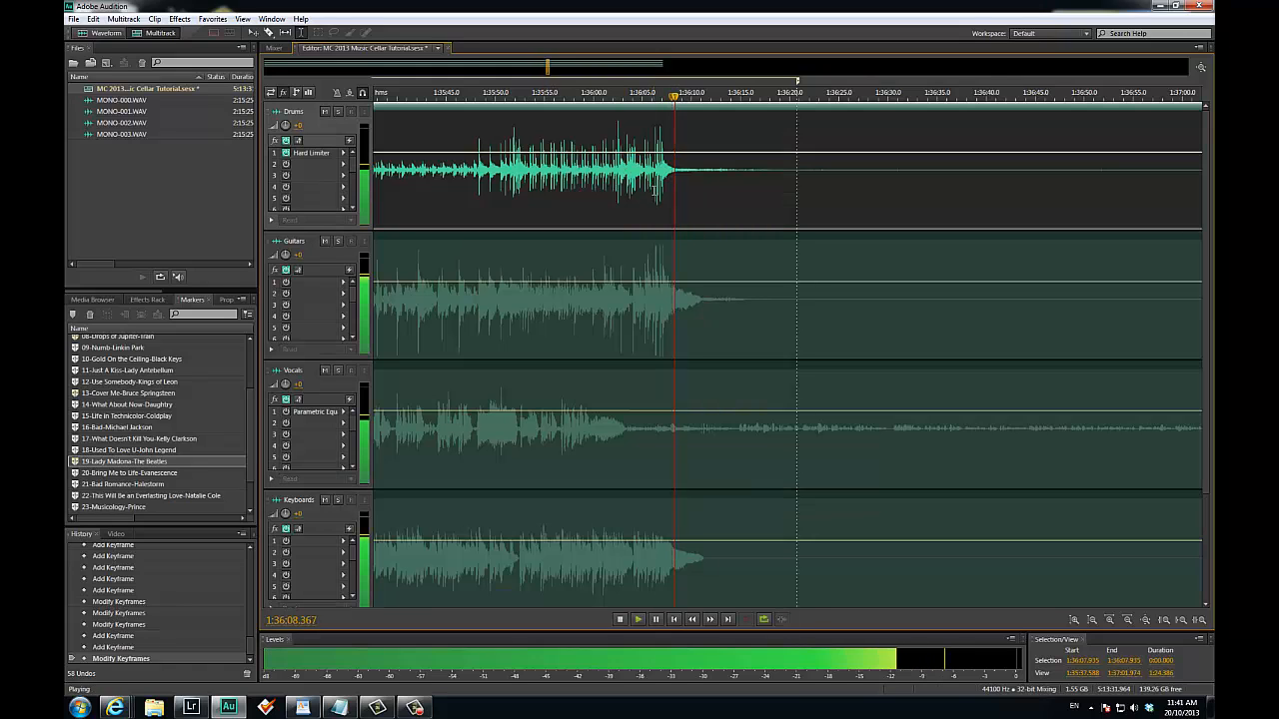
pyautogui.press('space')
pyautogui.click(689, 152)
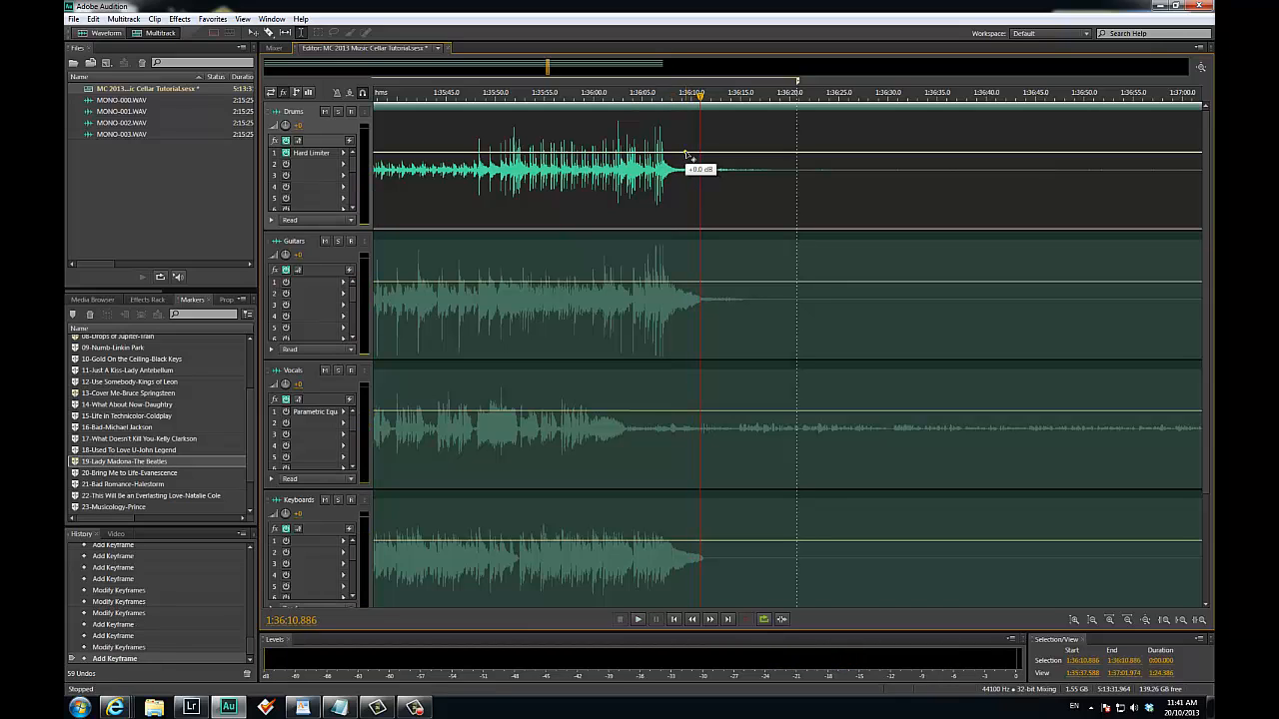
pyautogui.click(685, 152)
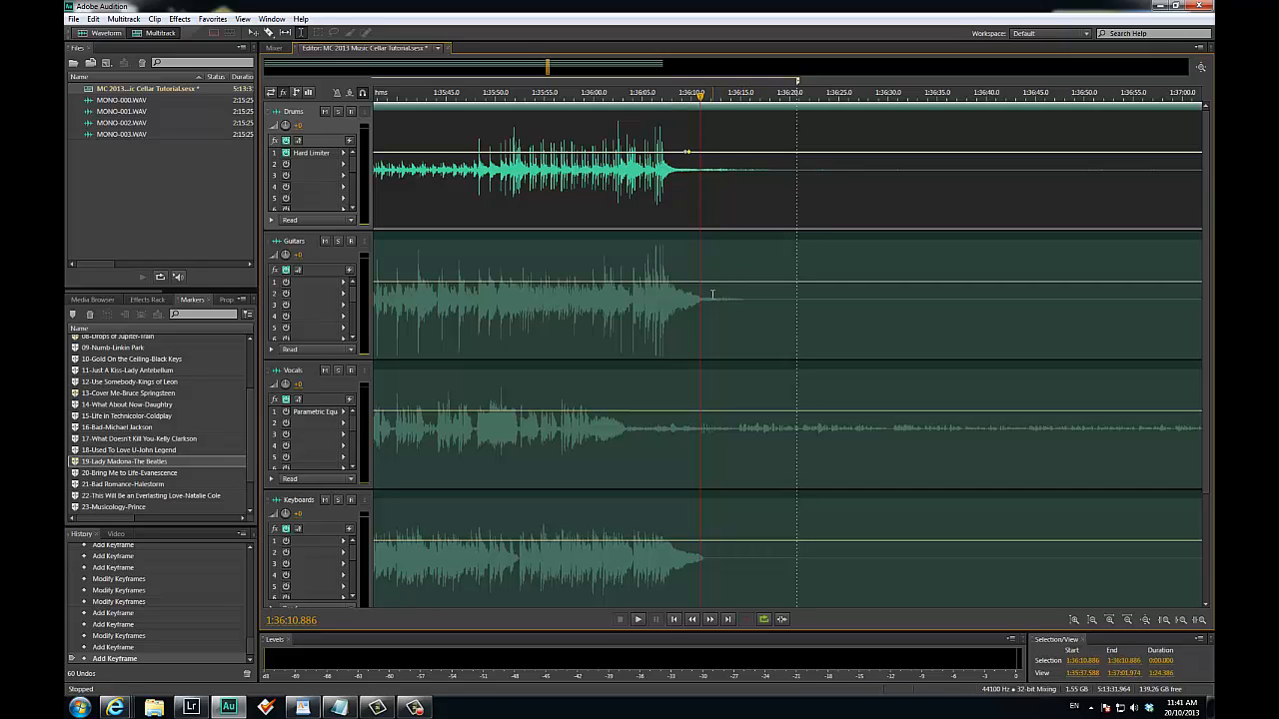
# Play the song's ending and add two closely spaced volume keyframes on the Guitars track where its last notes fade out.
pyautogui.press('space')
pyautogui.press('space')
pyautogui.click(710, 283)
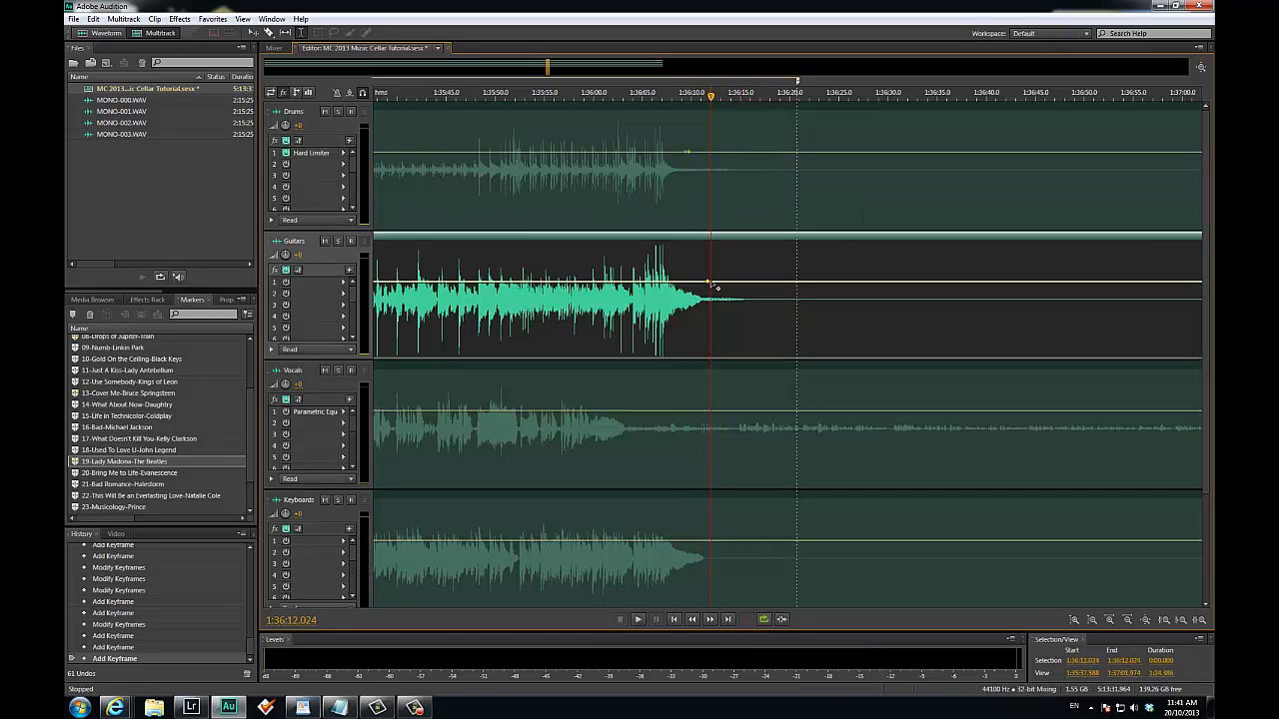
pyautogui.click(712, 283)
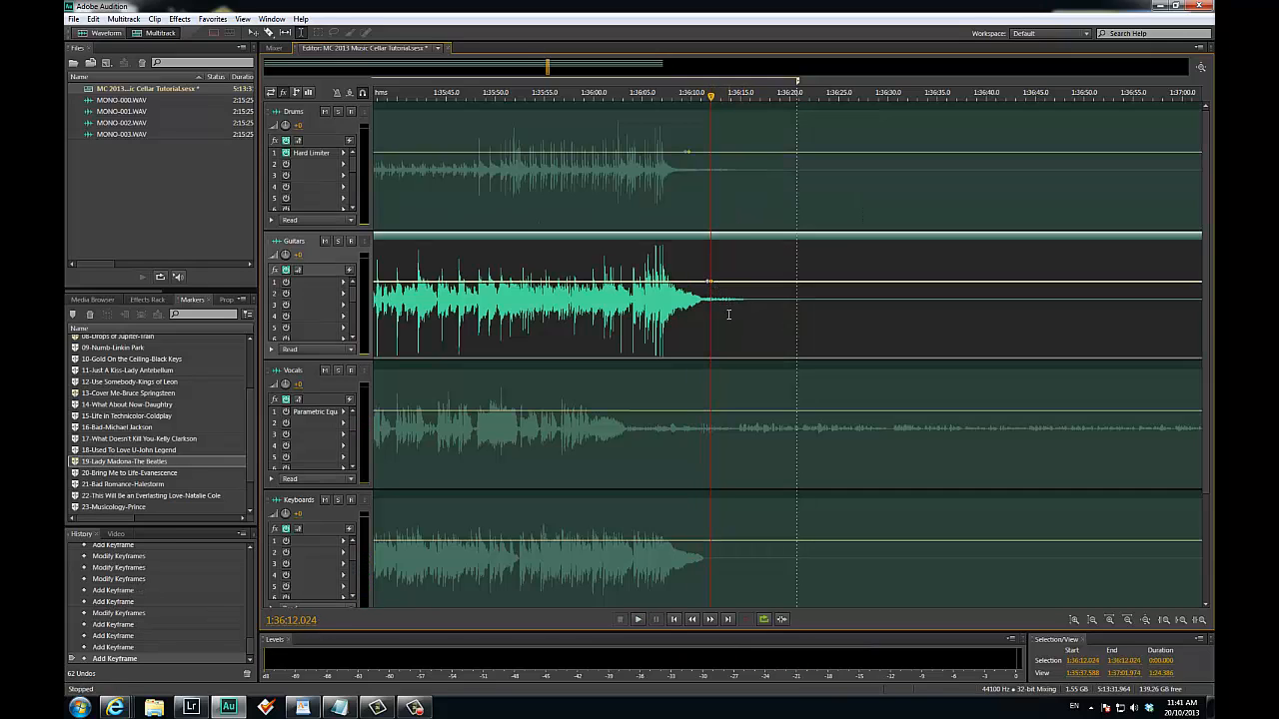
# Add closing volume keyframes on the Keyboards and Vocals tracks, and lower the envelope after the ending to minimum on Keyboards, Guitars and Drums.
pyautogui.click(712, 546)
pyautogui.moveTo(714, 542); pyautogui.dragTo(736, 619)
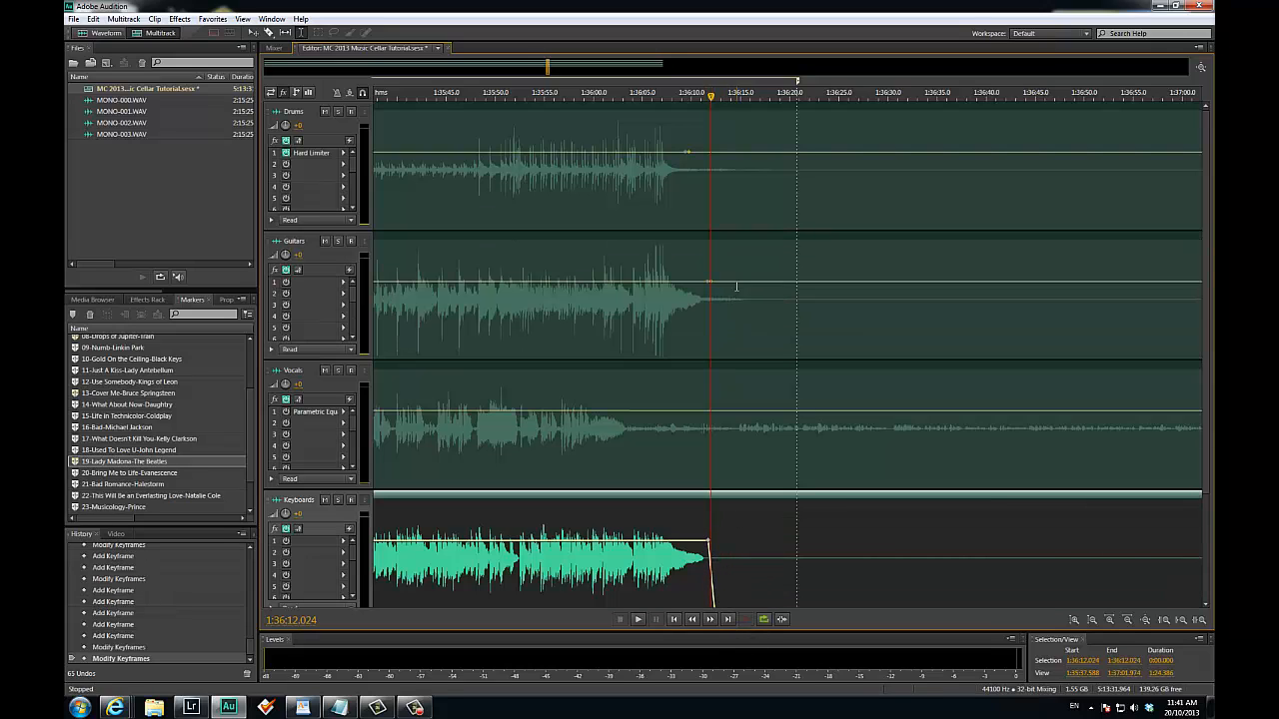
pyautogui.moveTo(740, 286); pyautogui.dragTo(756, 381)
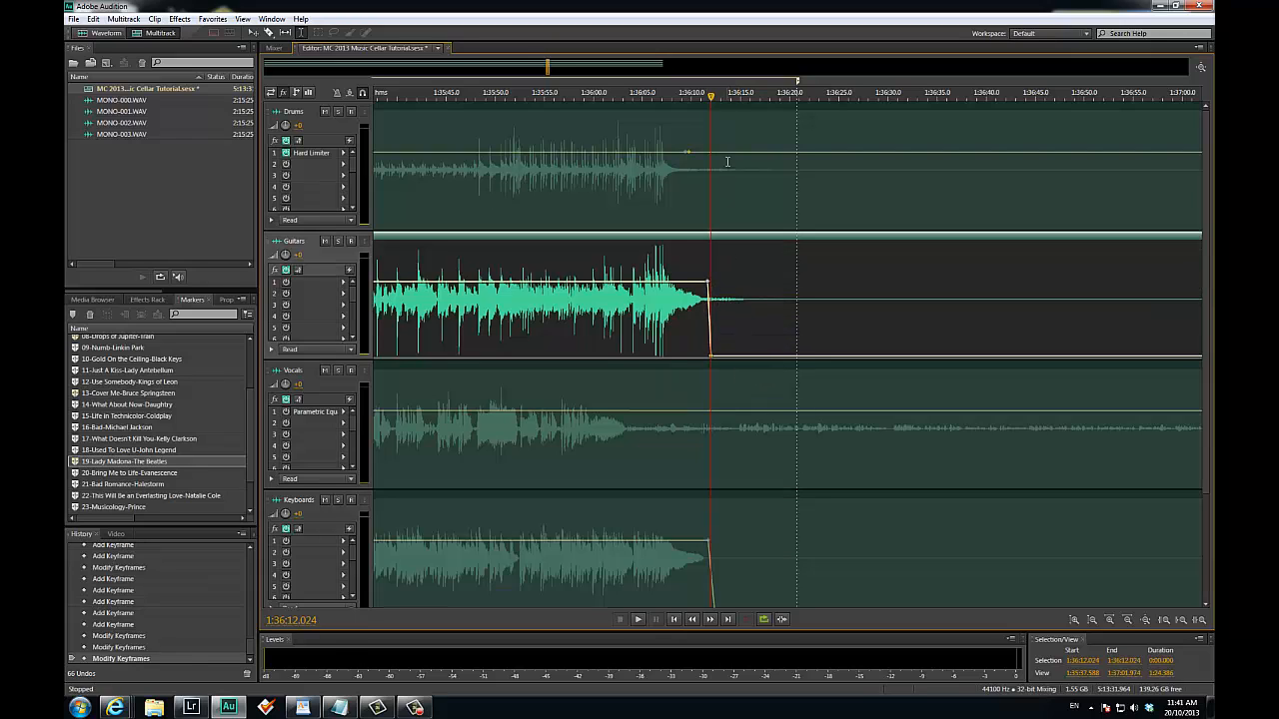
pyautogui.moveTo(728, 154); pyautogui.dragTo(742, 236)
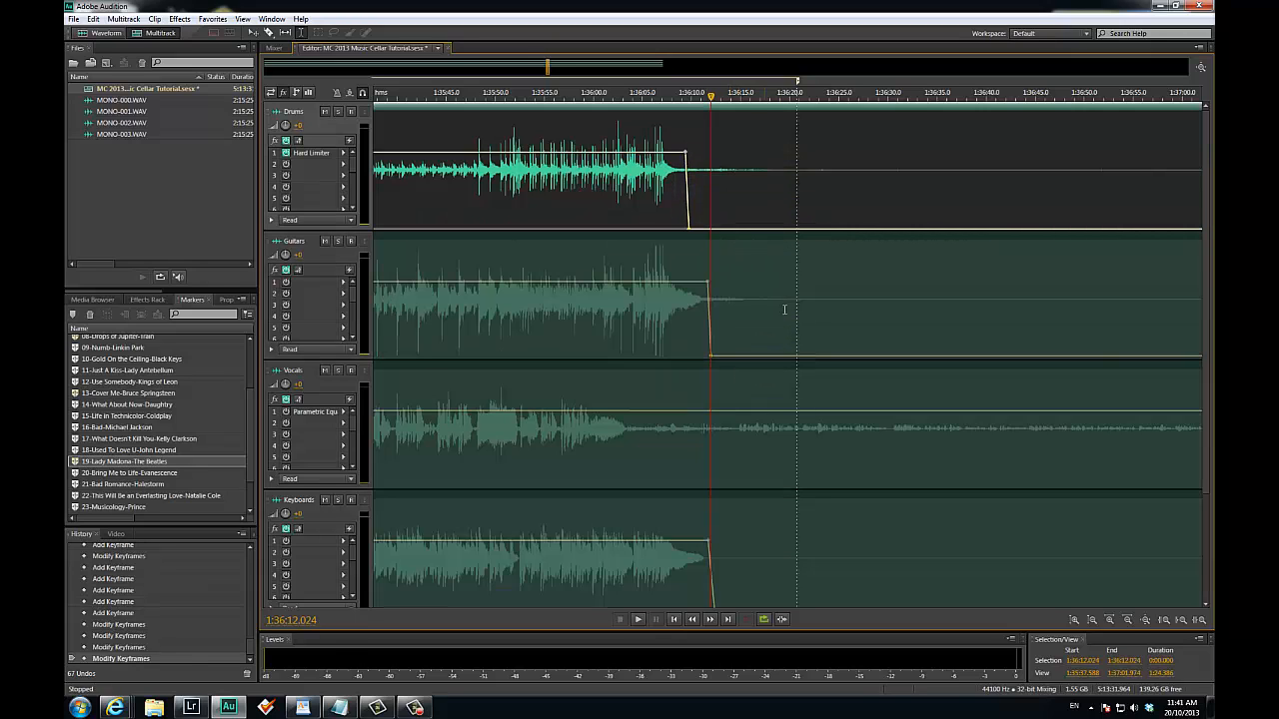
pyautogui.click(739, 415)
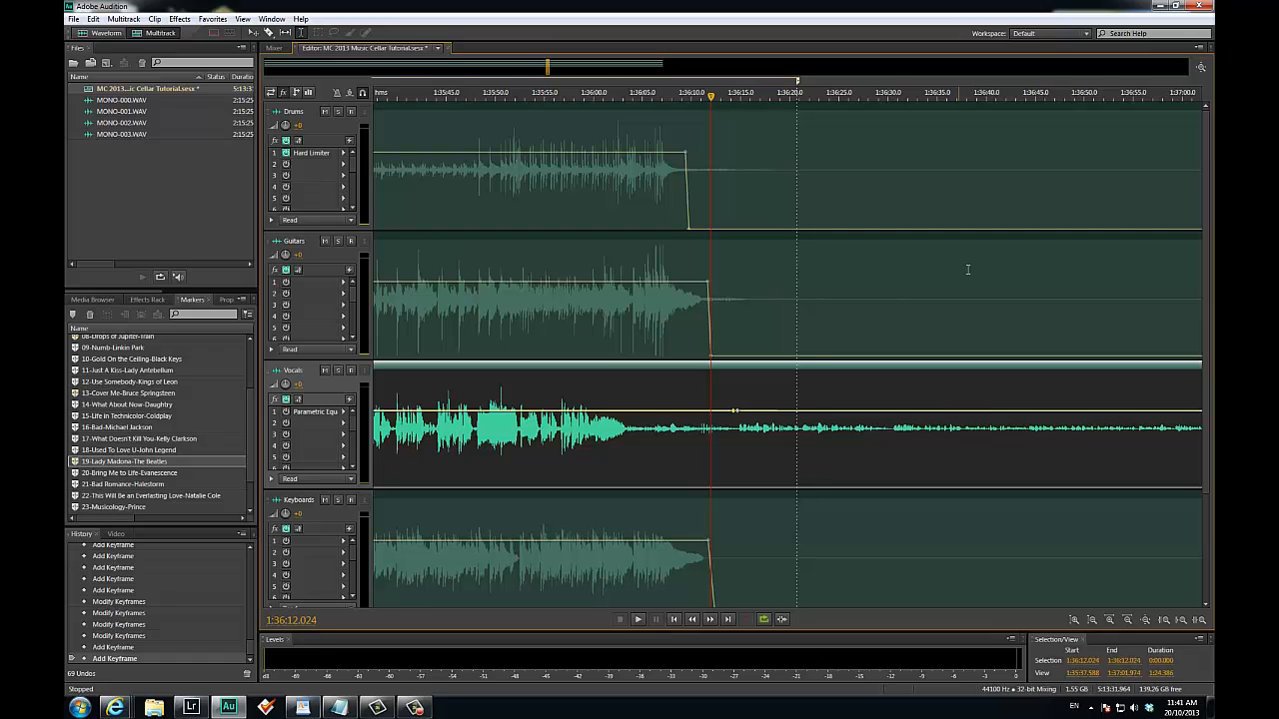
# Play a passage of the song with all tracks to check the overall mix.
pyautogui.click(603, 211)
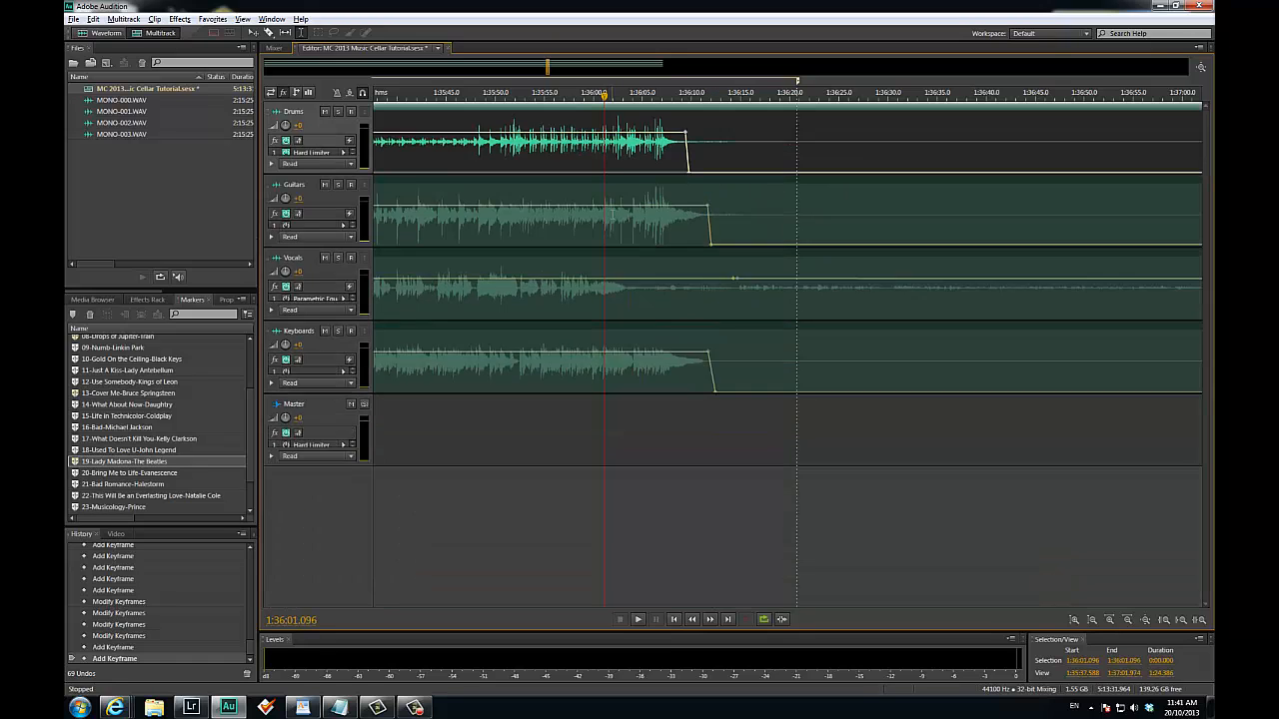
pyautogui.scroll(2, 612, 214)
pyautogui.click(617, 212)
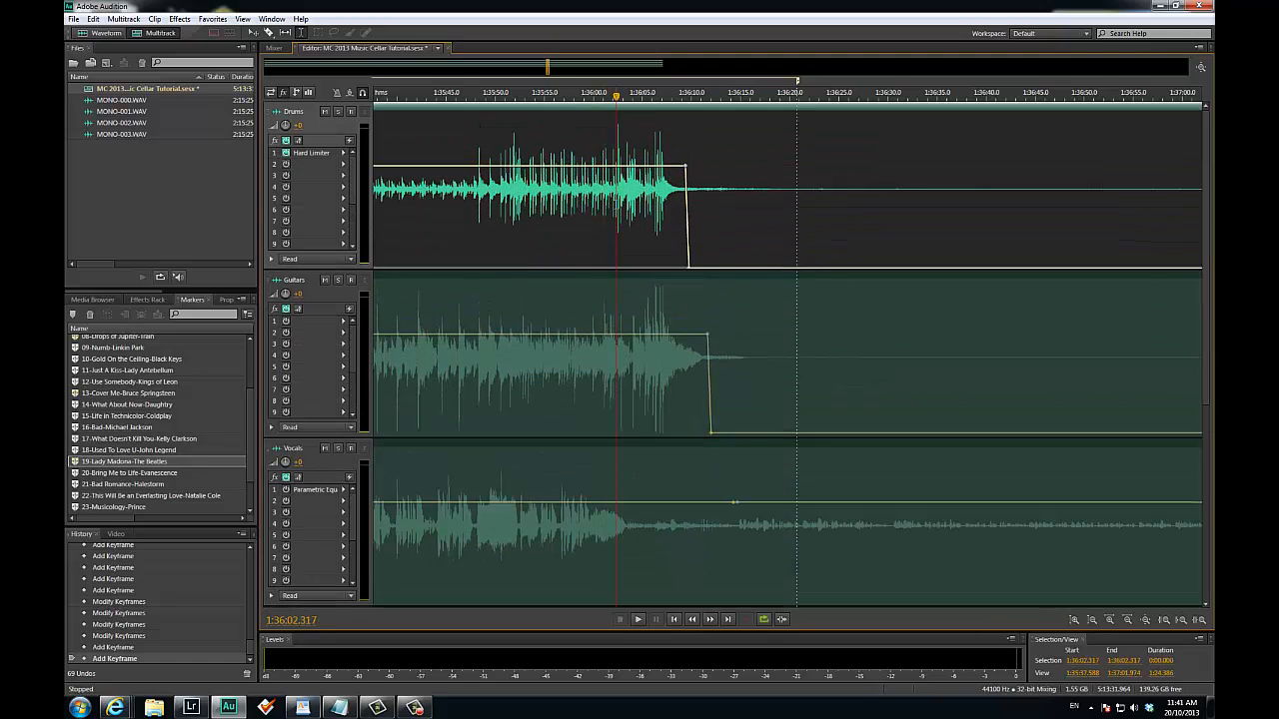
pyautogui.scroll(-5, 618, 207)
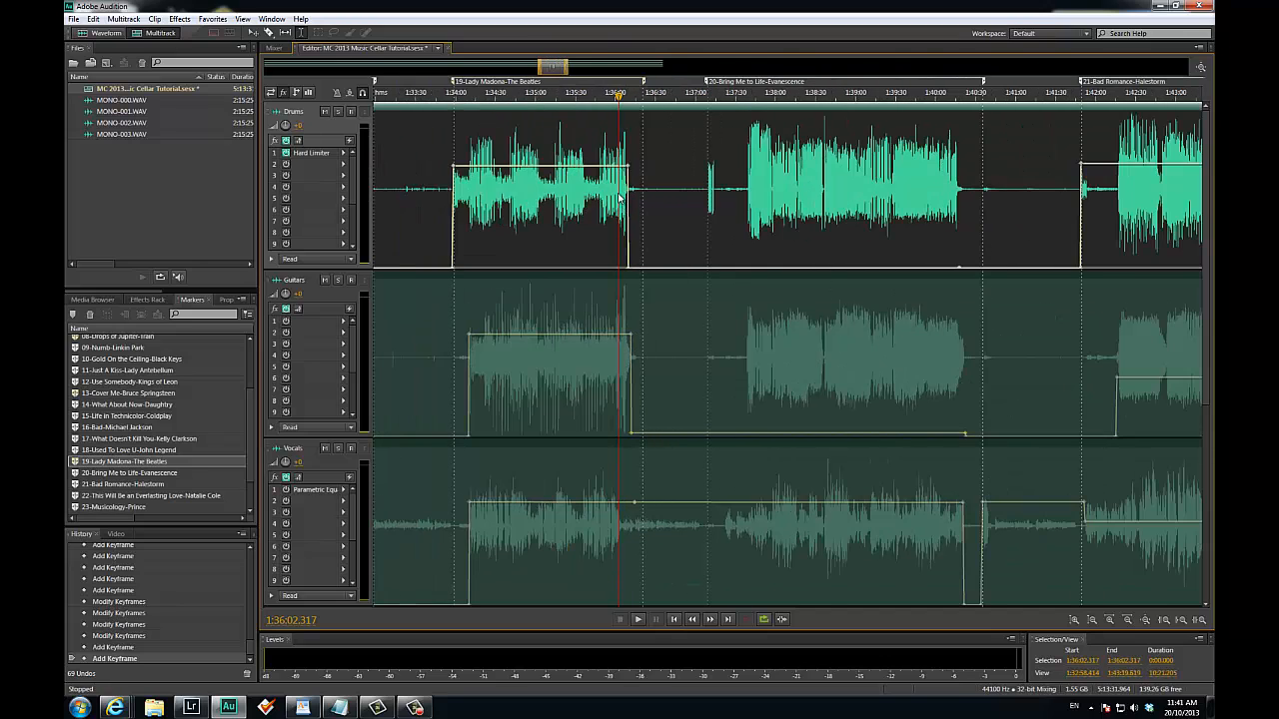
pyautogui.moveTo(558, 67); pyautogui.dragTo(555, 68)
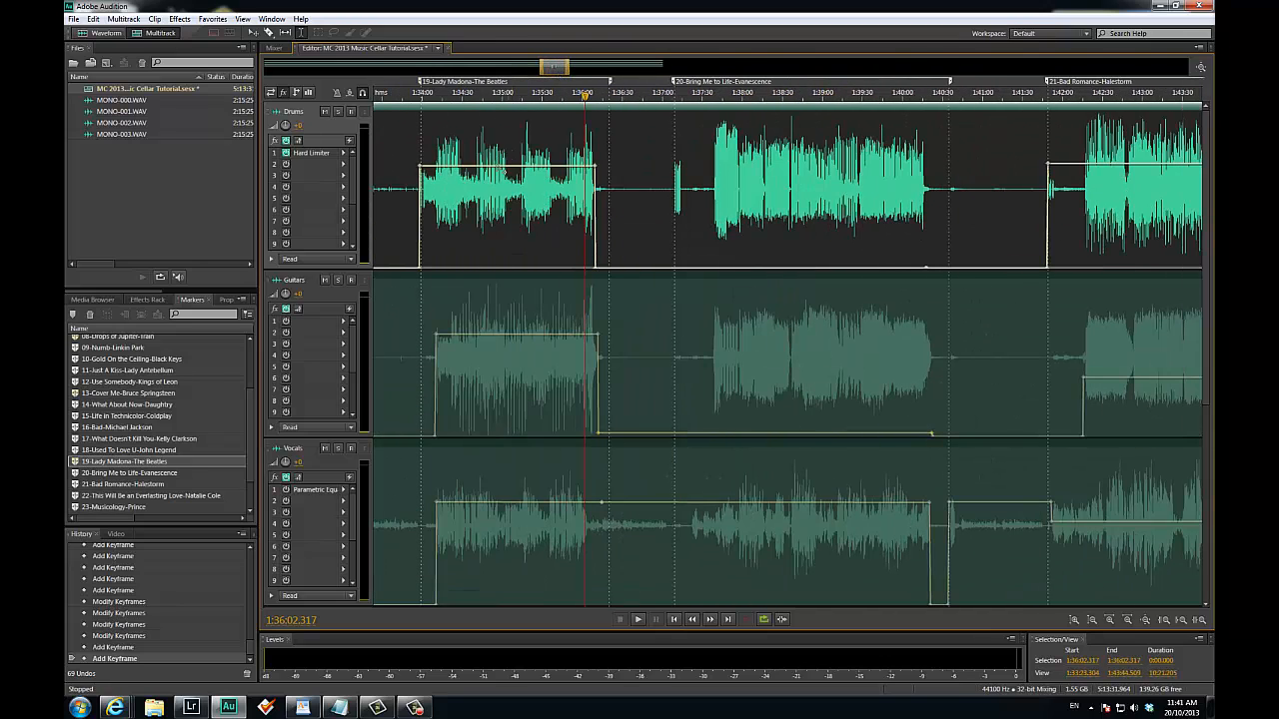
pyautogui.click(450, 182)
pyautogui.press('space')
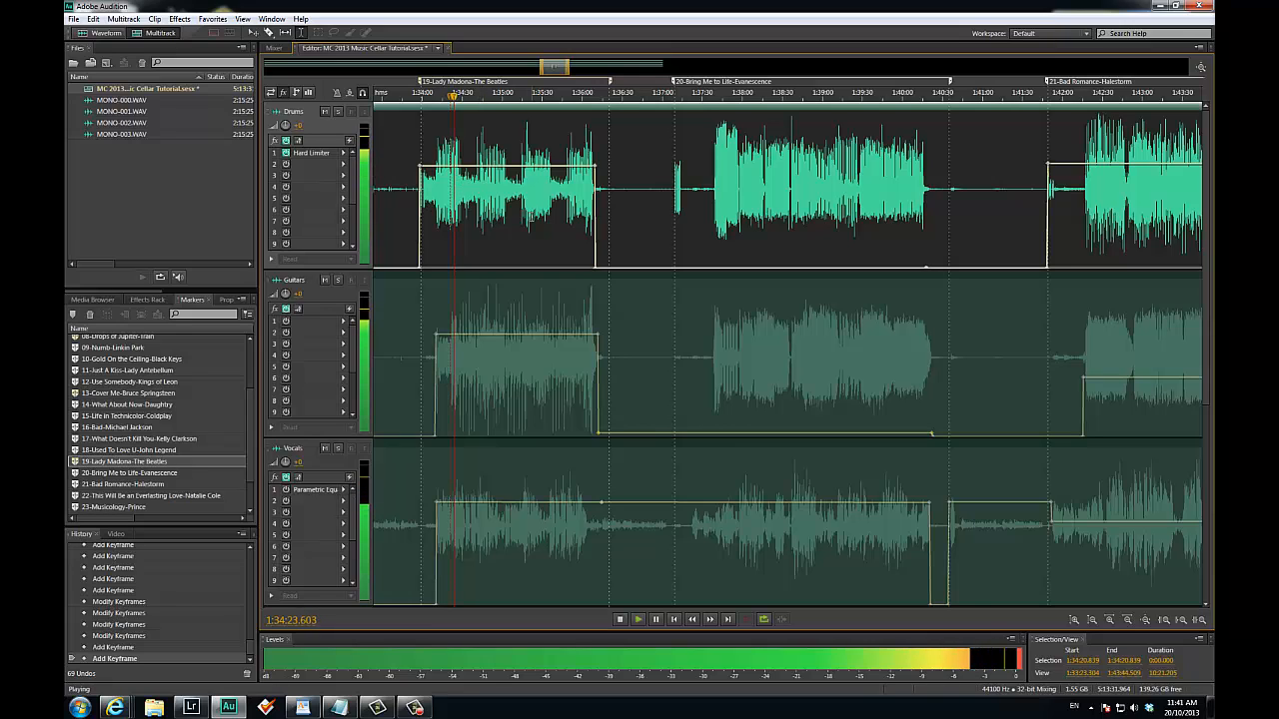
pyautogui.press('space')
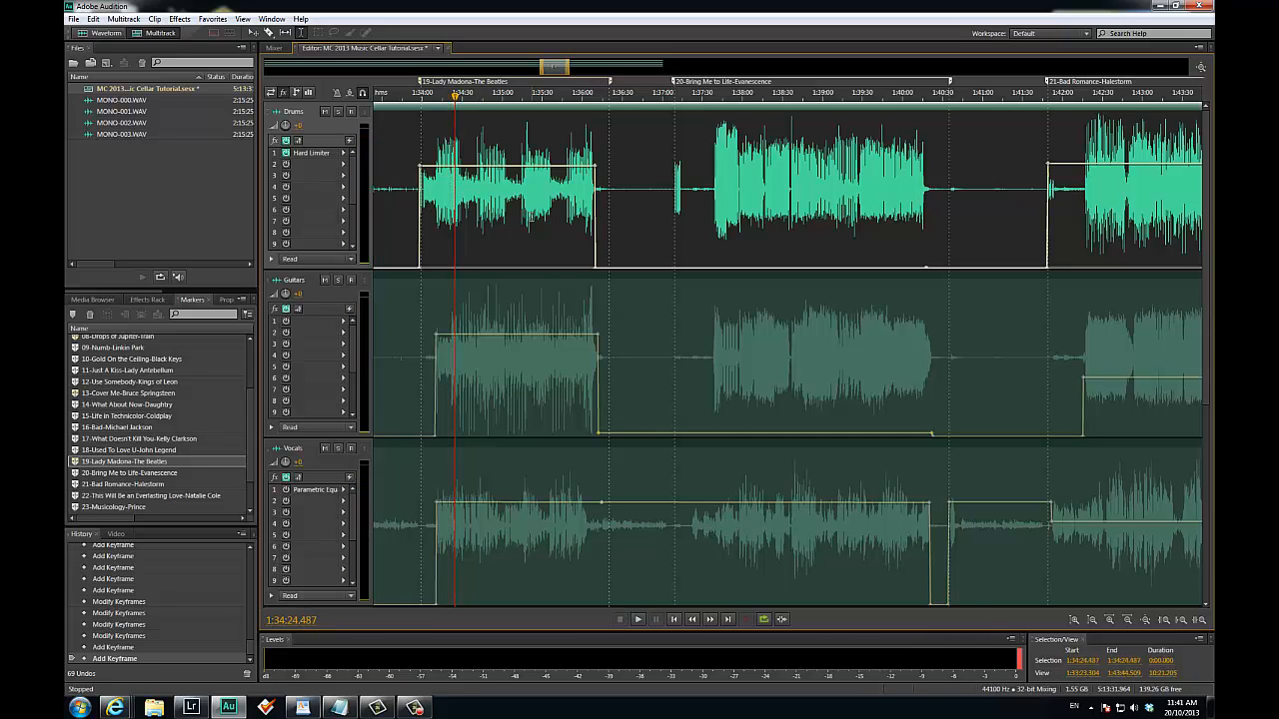
# Solo the Drums track and play the song from near its beginning as the reference level.
pyautogui.click(513, 240)
pyautogui.scroll(-2, 515, 237)
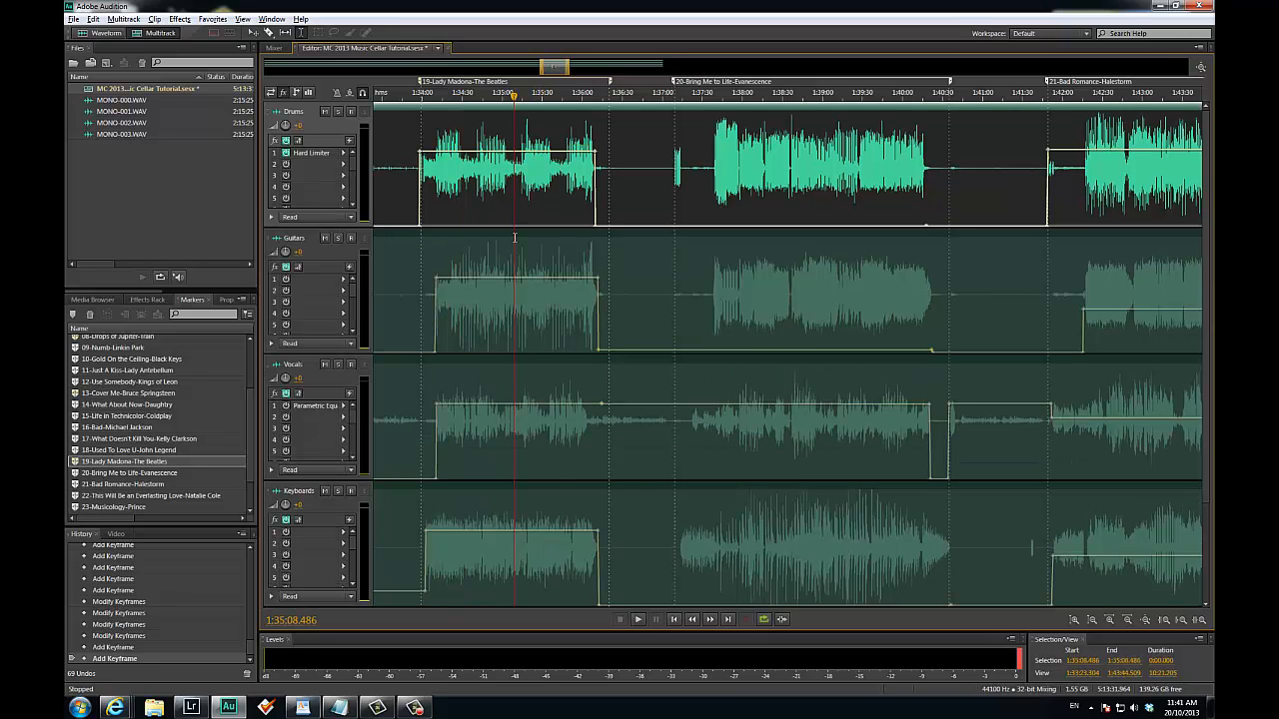
pyautogui.scroll(-2, 514, 237)
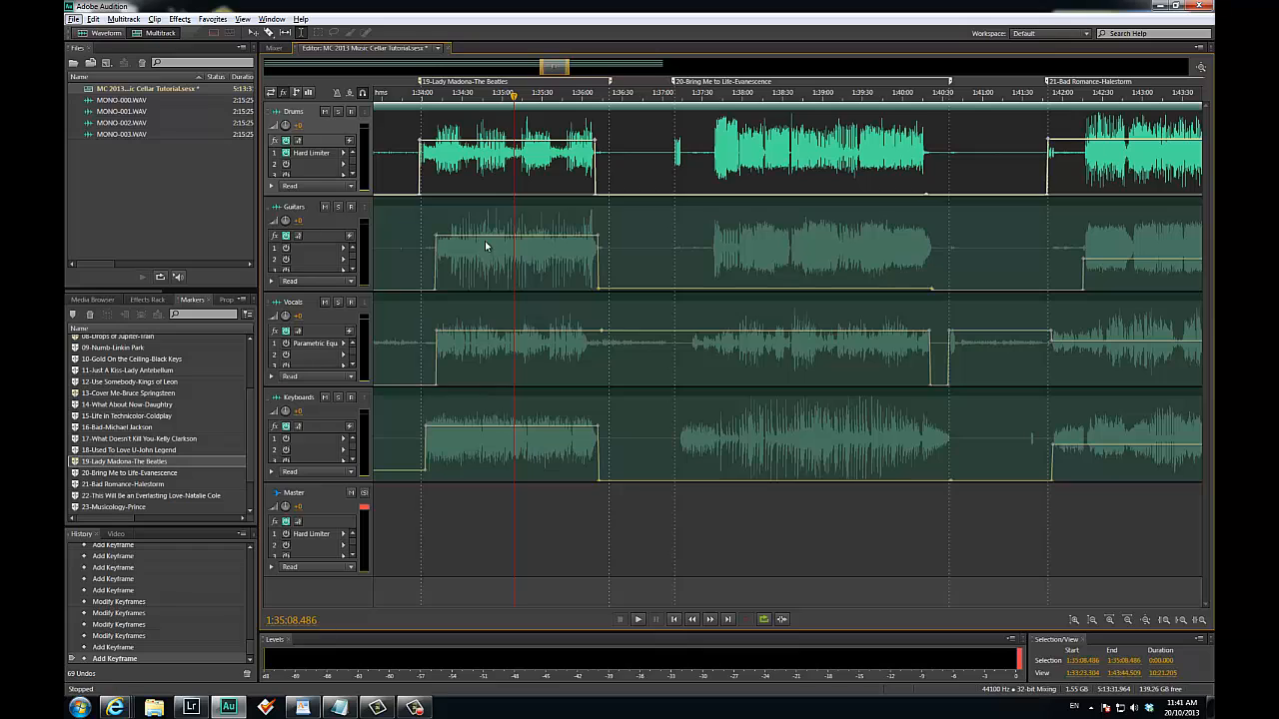
pyautogui.click(337, 112)
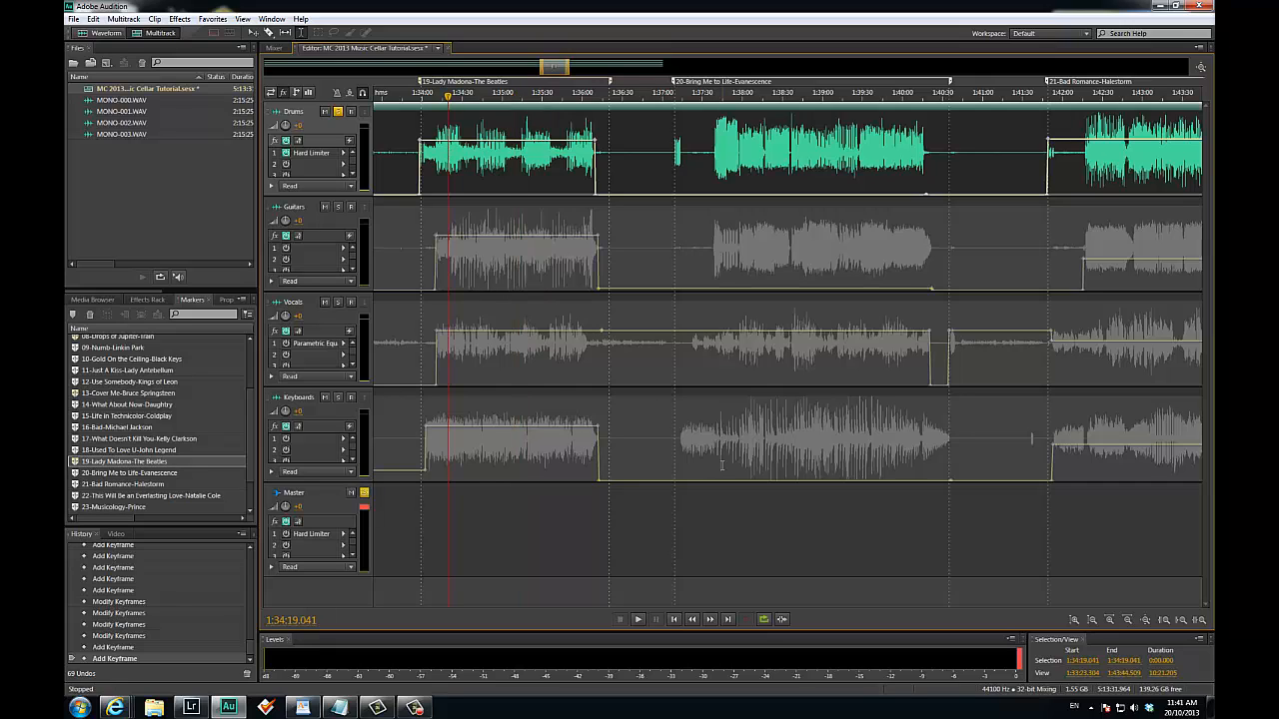
pyautogui.press('space')
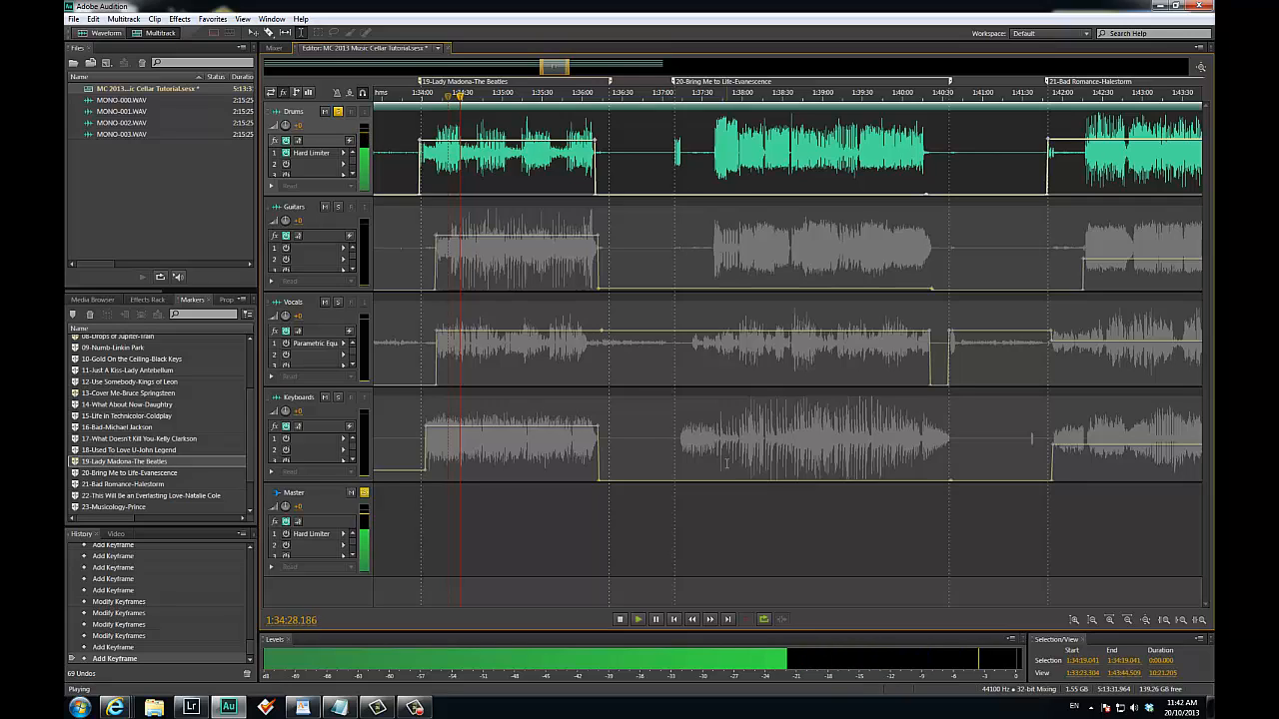
# Solo the Guitars track alongside Drums and lower its volume envelope within the song to about -11 dB.
pyautogui.click(338, 207)
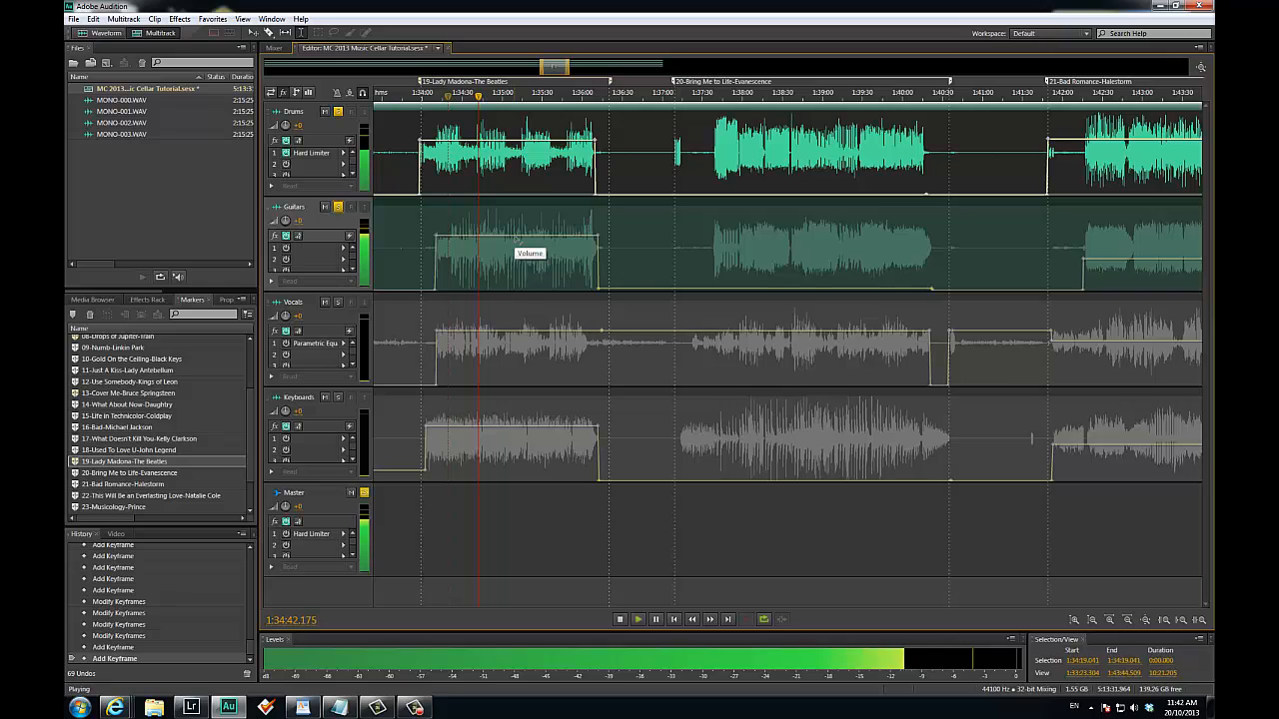
pyautogui.moveTo(517, 238); pyautogui.dragTo(517, 261)
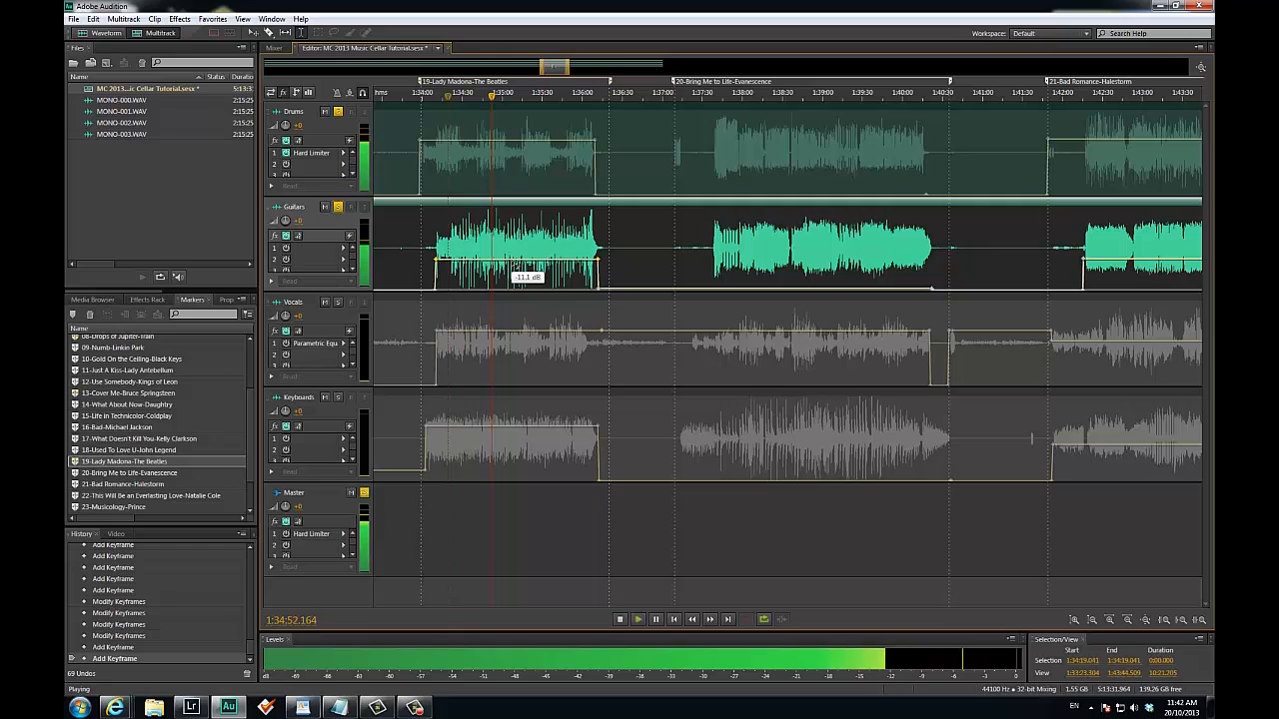
pyautogui.moveTo(516, 261); pyautogui.dragTo(516, 259)
# Take Guitars out of solo, solo Keyboards with Drums, and lower the Keyboards volume envelope within the song.
pyautogui.click(338, 206)
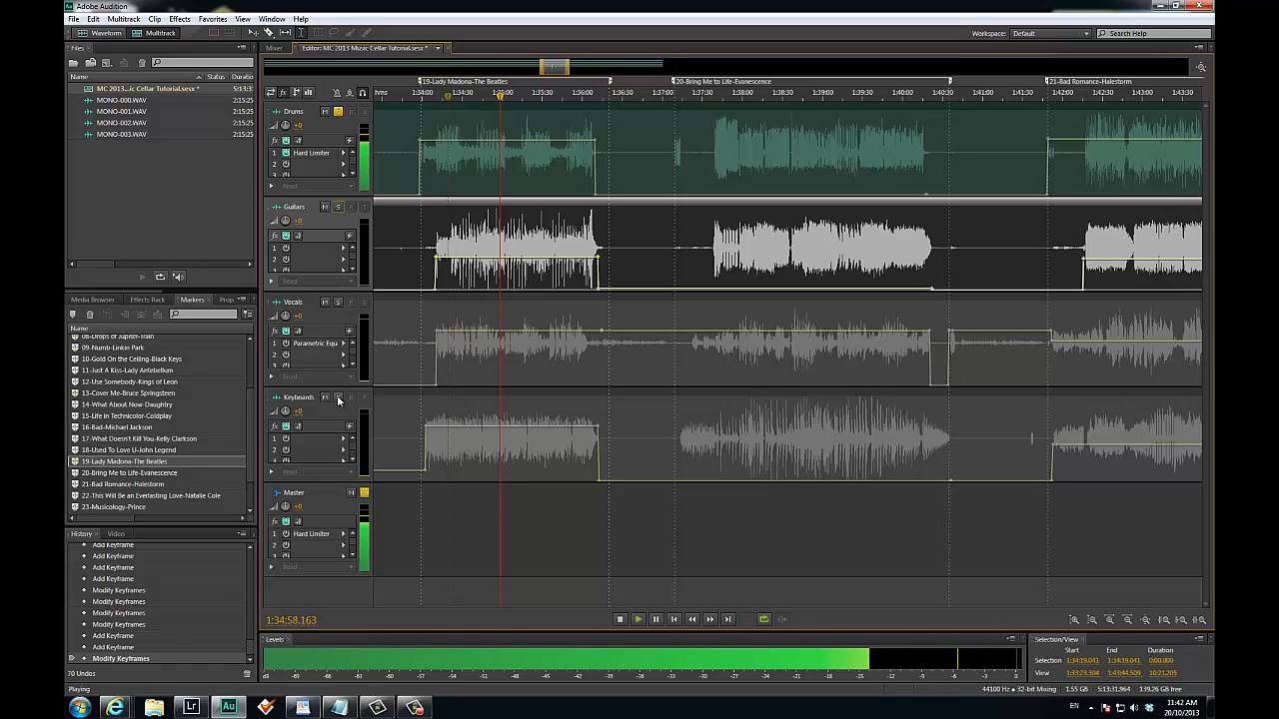
pyautogui.click(337, 397)
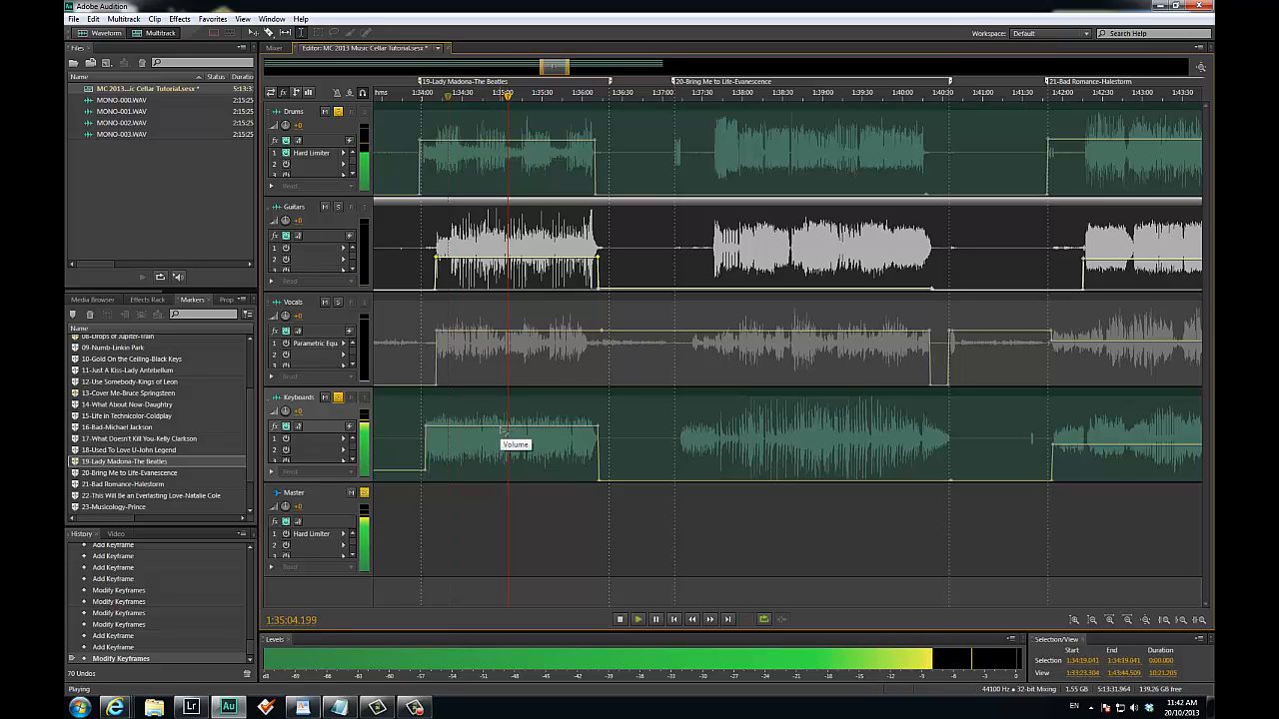
pyautogui.moveTo(503, 429); pyautogui.dragTo(502, 450)
# Replay the passage, solo Guitars again with Drums and Keyboards, and raise the Guitars envelope within the song to about -7.4 dB.
pyautogui.click(491, 149)
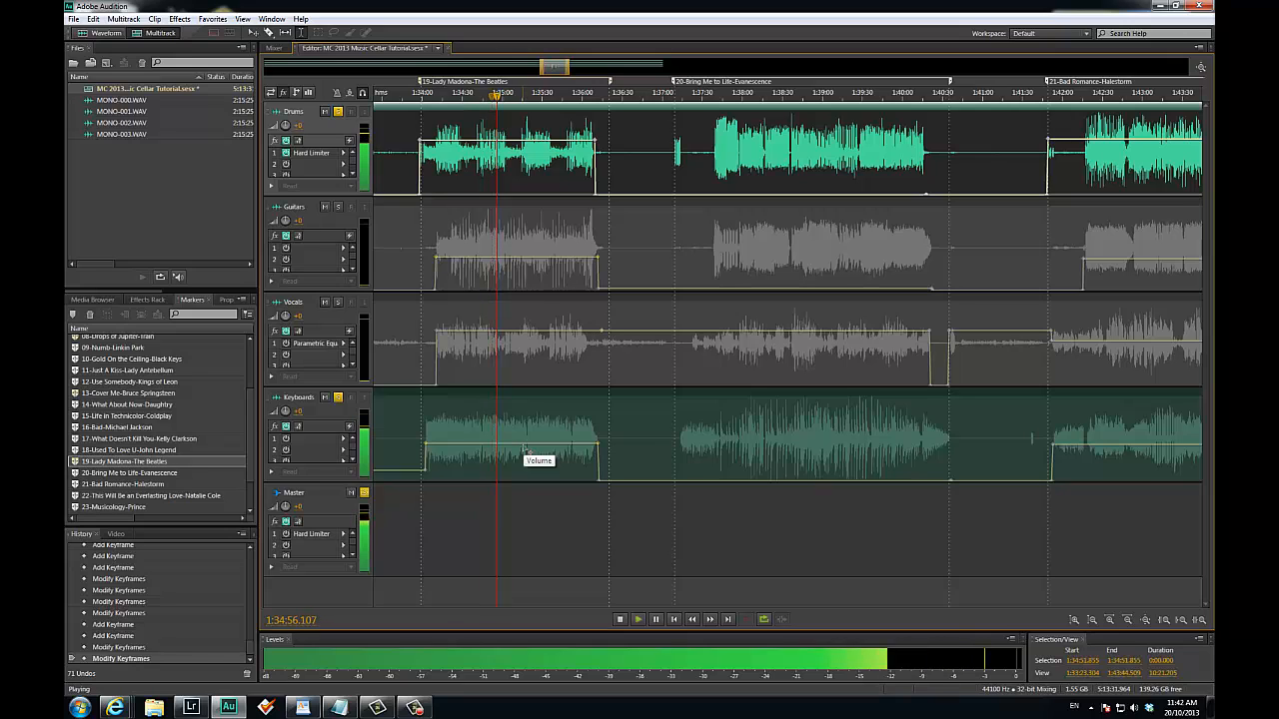
pyautogui.click(338, 207)
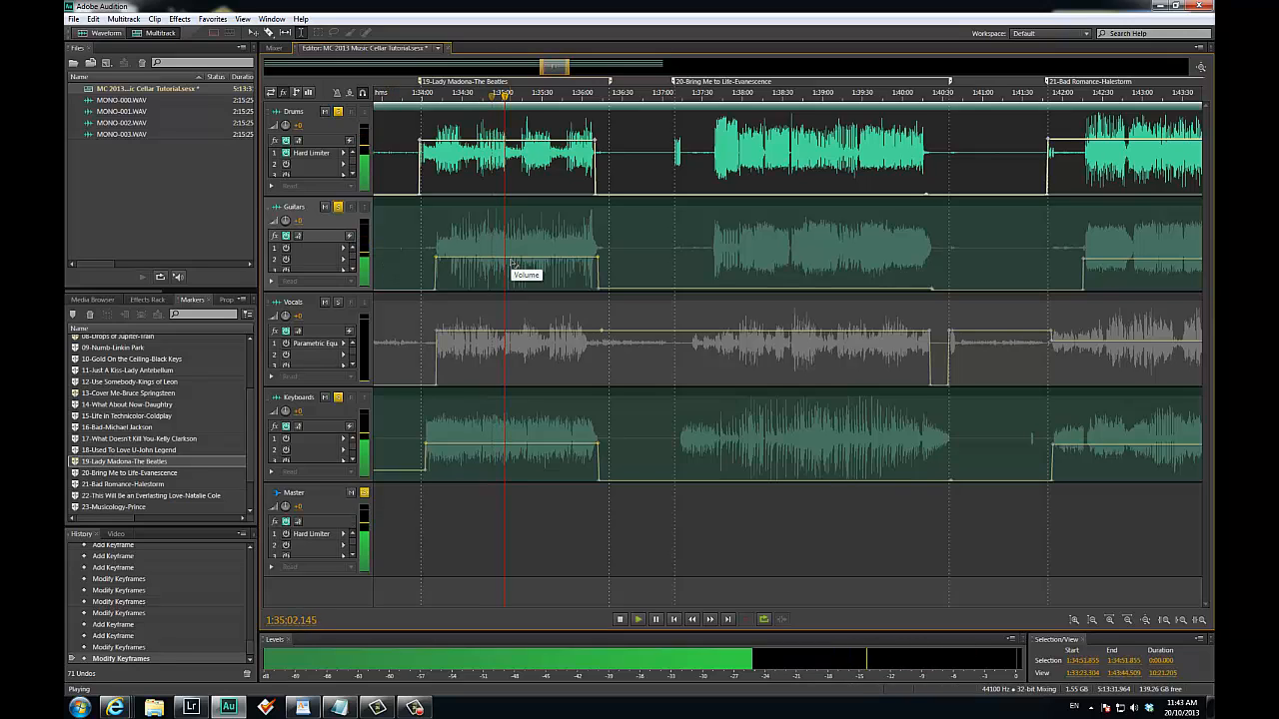
pyautogui.click(512, 262)
pyautogui.moveTo(512, 258); pyautogui.dragTo(513, 258)
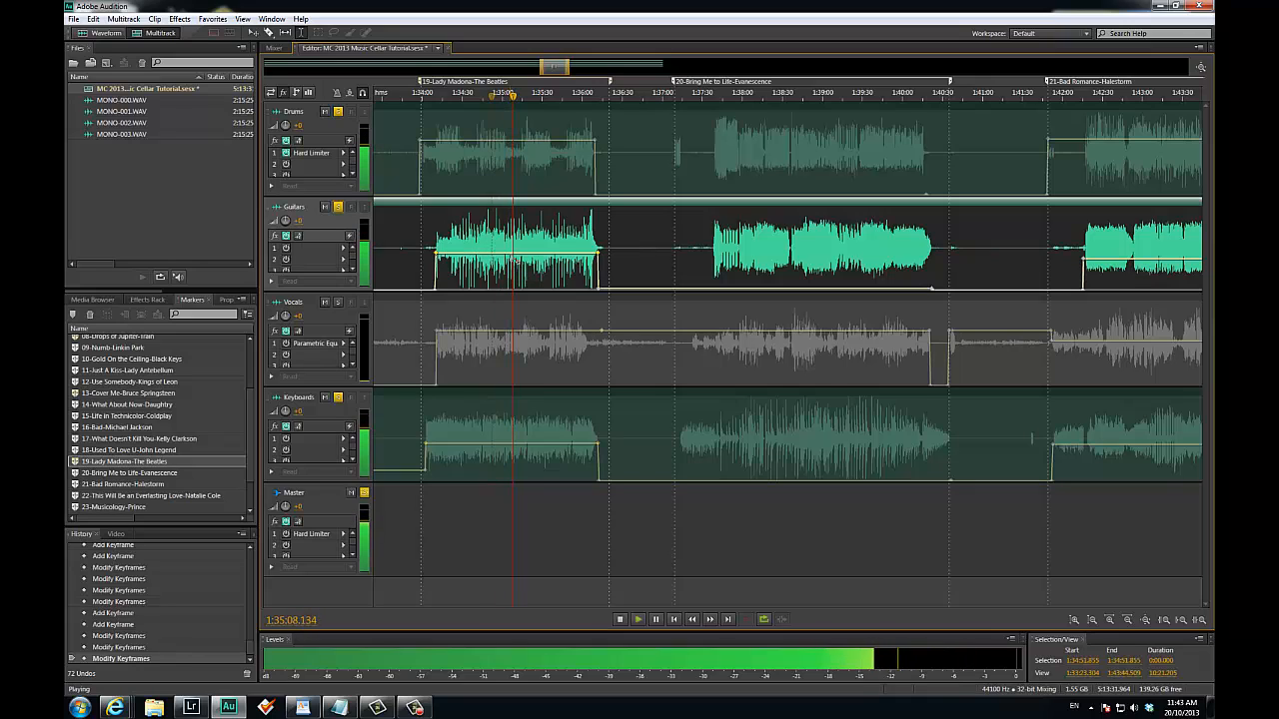
# Play the song's opening and add two closely spaced volume keyframes on the Guitars track around 1:34:21, where the quiet intro ends.
pyautogui.press('space')
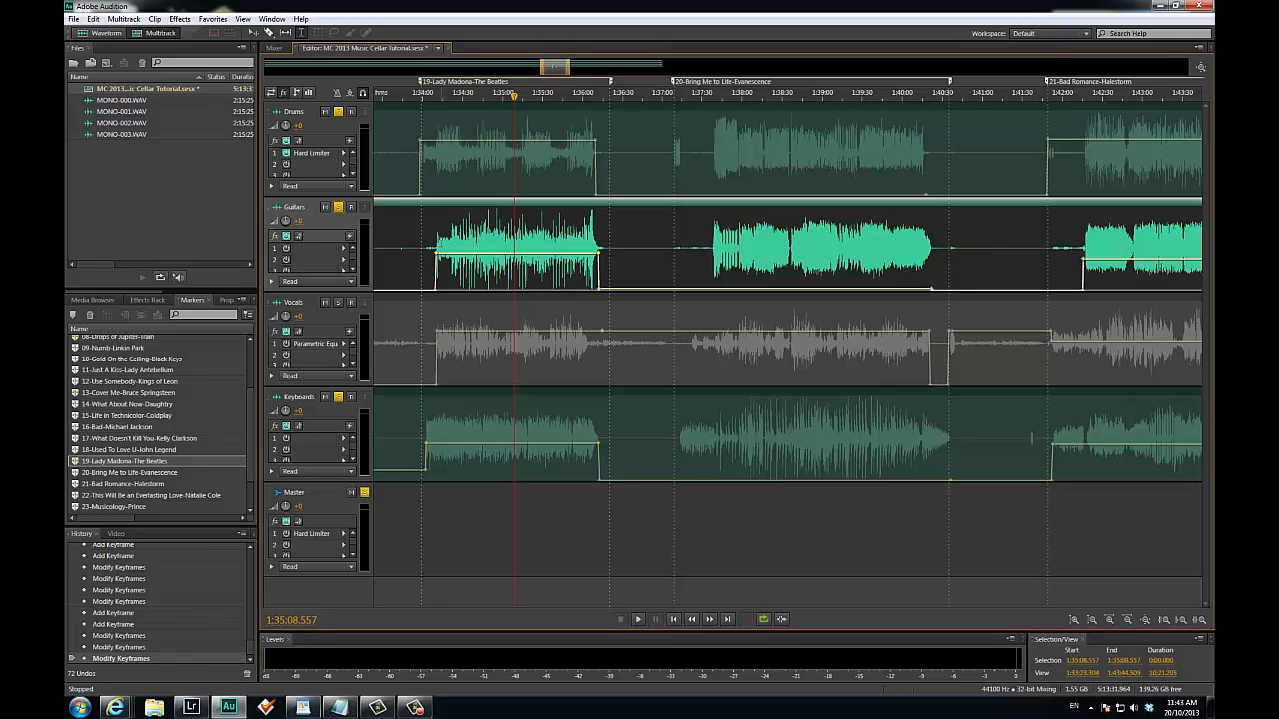
pyautogui.press('space')
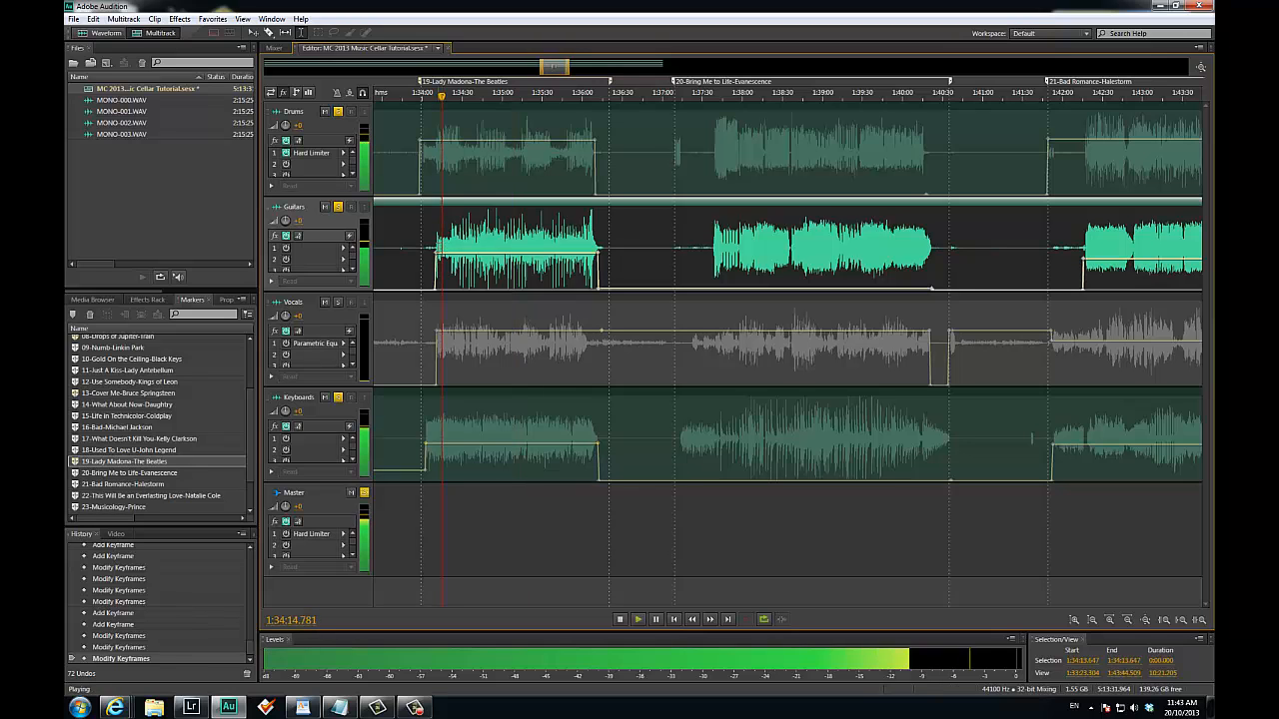
pyautogui.scroll(3, 429, 248)
pyautogui.scroll(2, 429, 248)
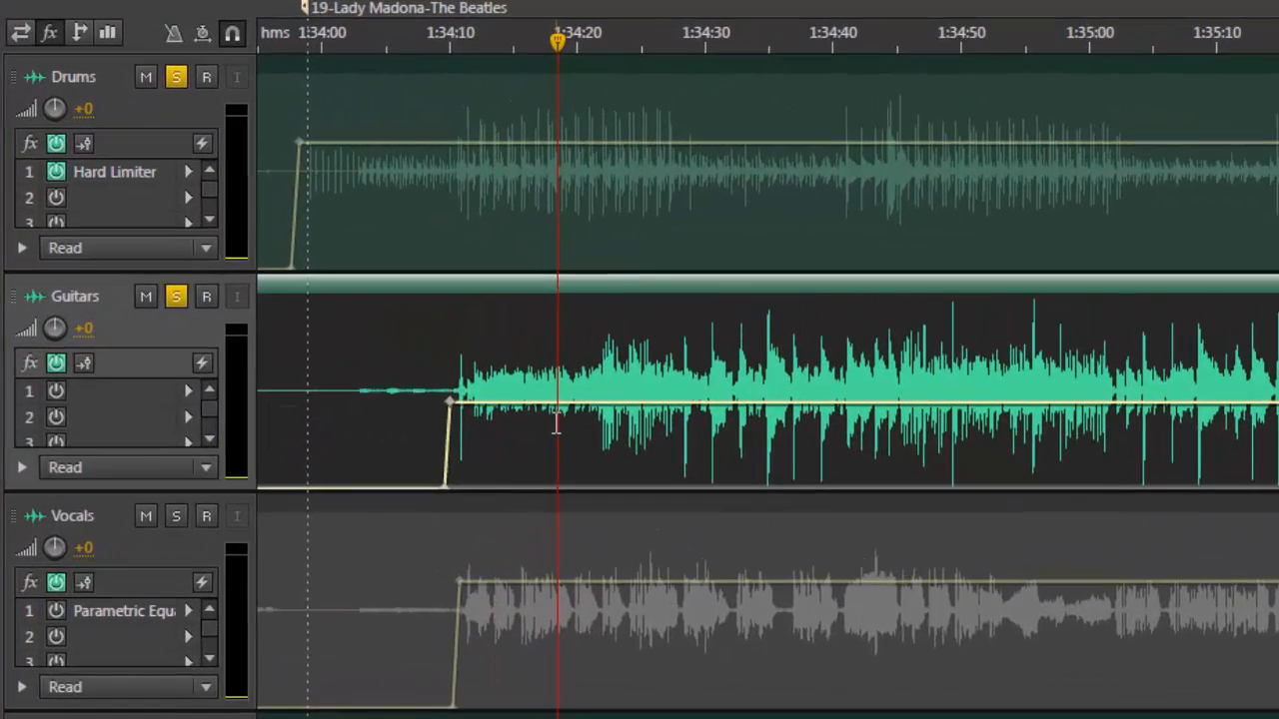
pyautogui.scroll(2, 550, 423)
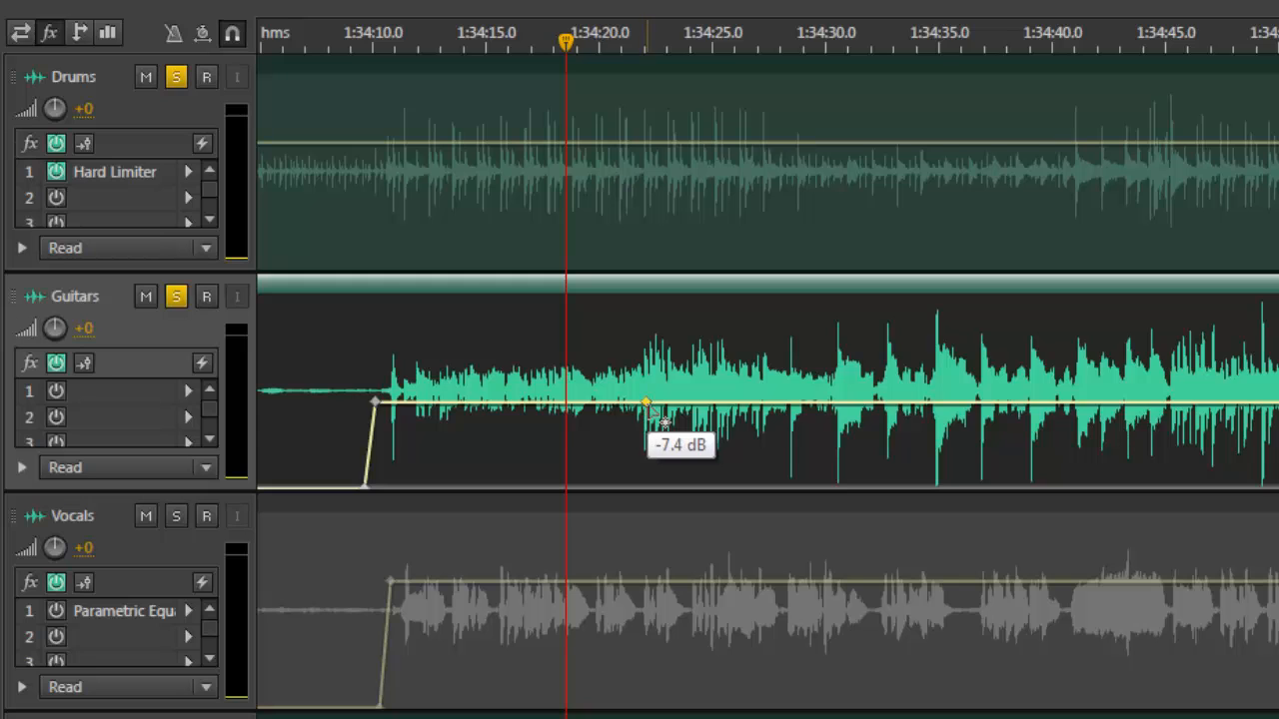
pyautogui.click(645, 404)
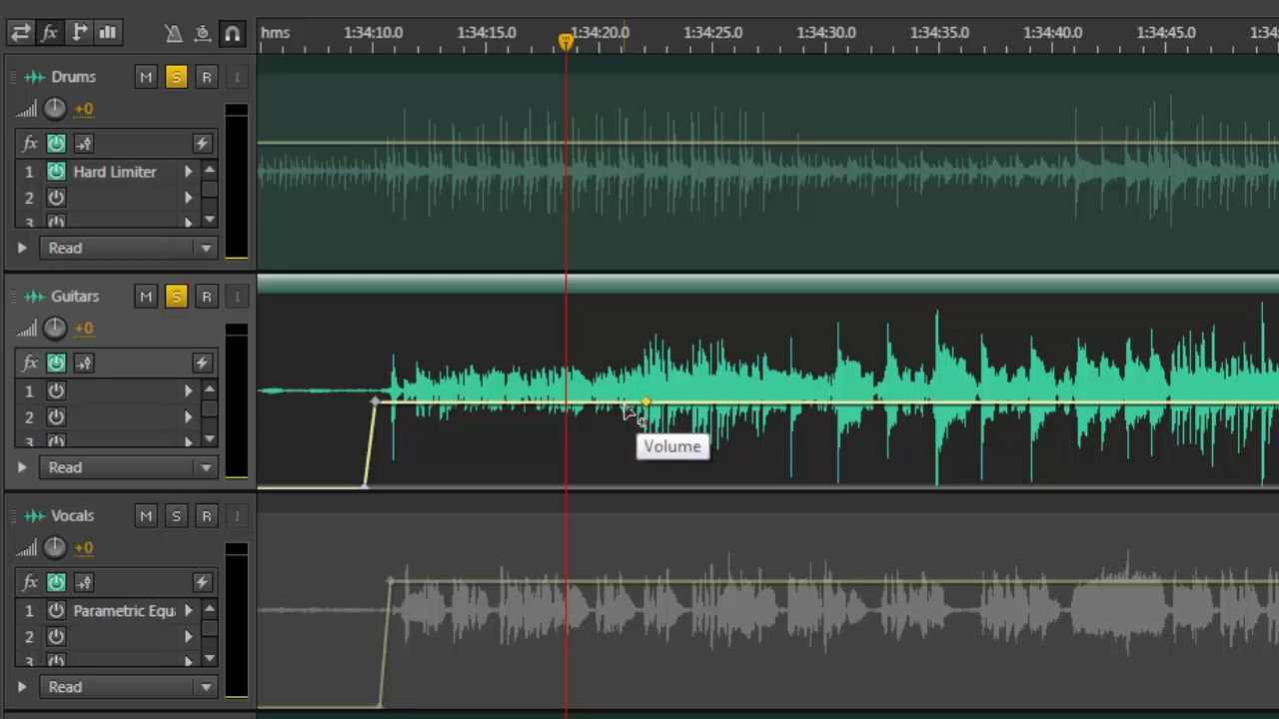
pyautogui.click(625, 403)
# Raise the Guitars volume envelope over the quiet intro, before the two new keyframes, and play the opening.
pyautogui.moveTo(585, 405); pyautogui.dragTo(580, 379)
pyautogui.click(491, 360)
pyautogui.press('space')
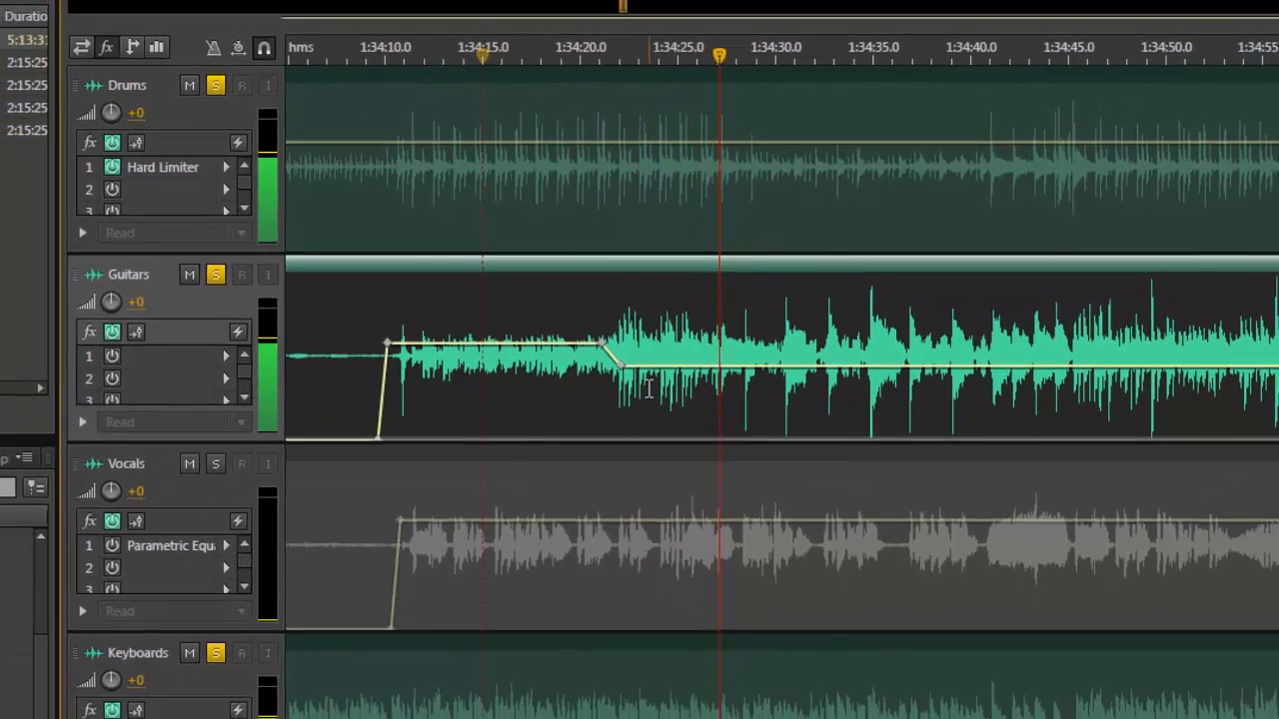
# Solo only the Vocals track to listen to it, and take it out of solo to hear the full mix.
pyautogui.scroll(-5, 615, 418)
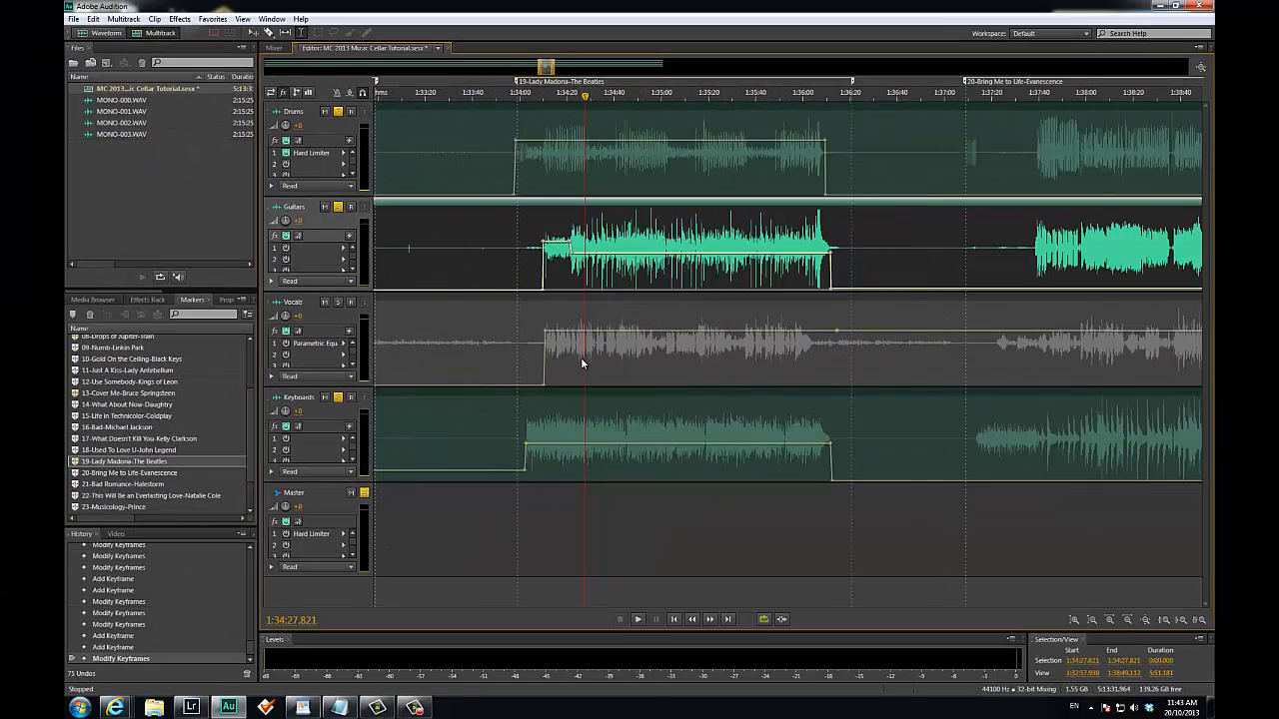
pyautogui.scroll(3, 581, 361)
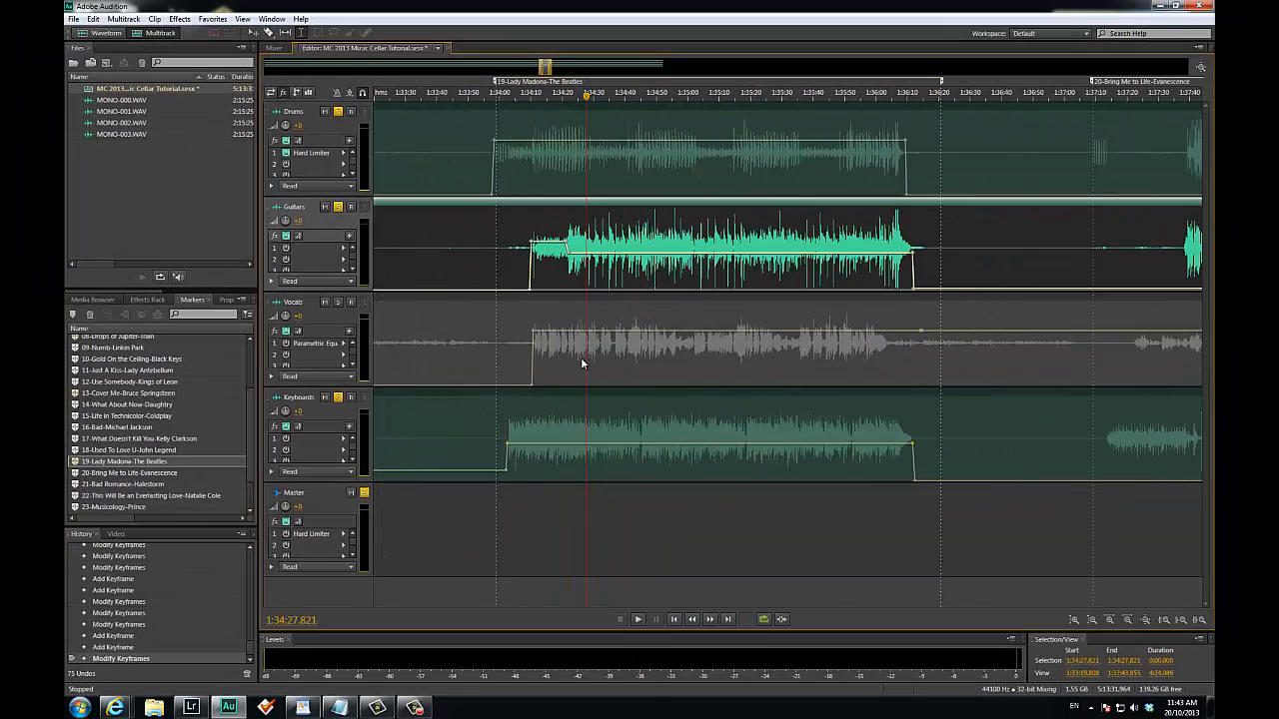
pyautogui.scroll(3, 581, 362)
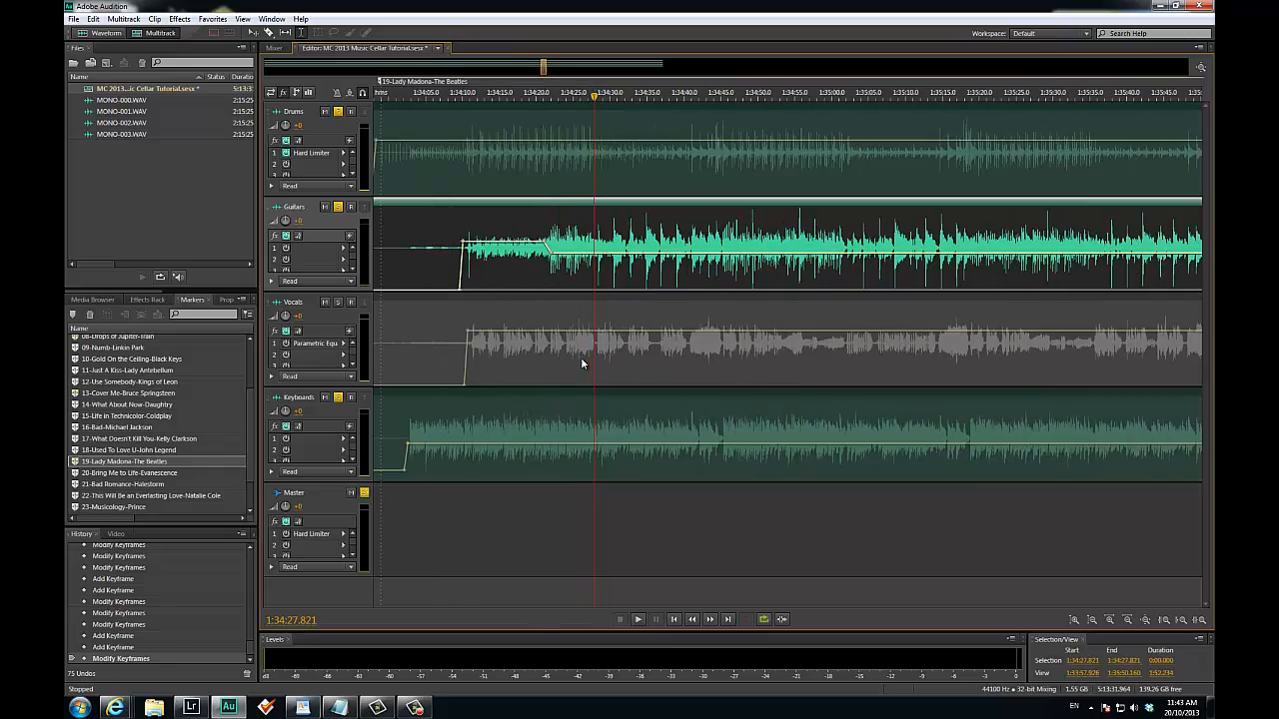
pyautogui.scroll(-2, 582, 358)
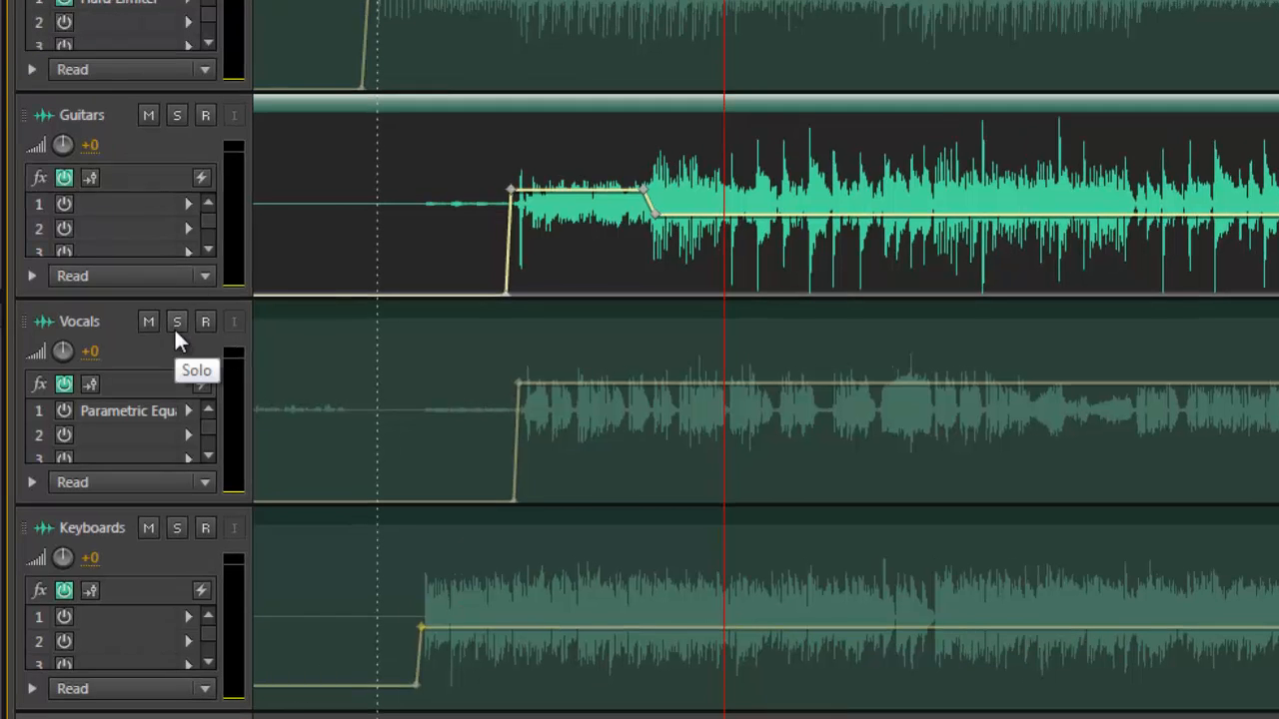
pyautogui.click(176, 322)
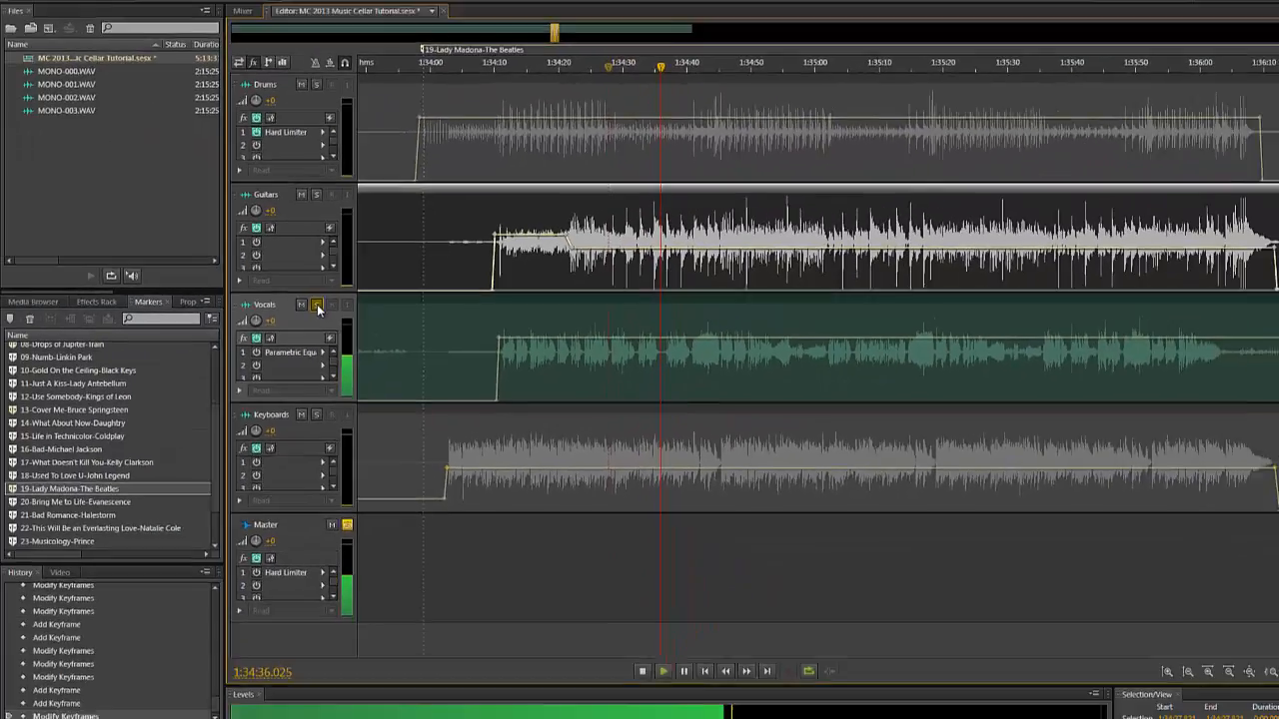
pyautogui.click(317, 305)
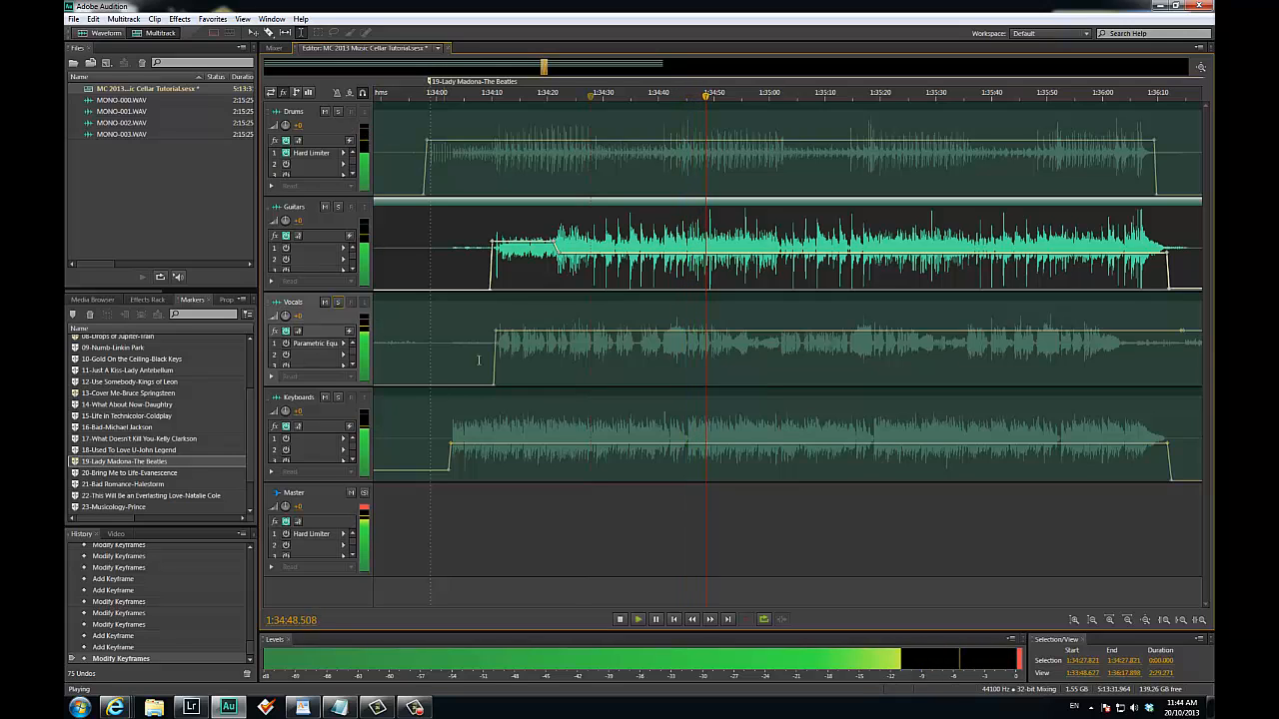
# Stop playback and slightly lower the song's volume envelopes on Drums, Guitars including its intro, Vocals and Keyboards.
pyautogui.press('space')
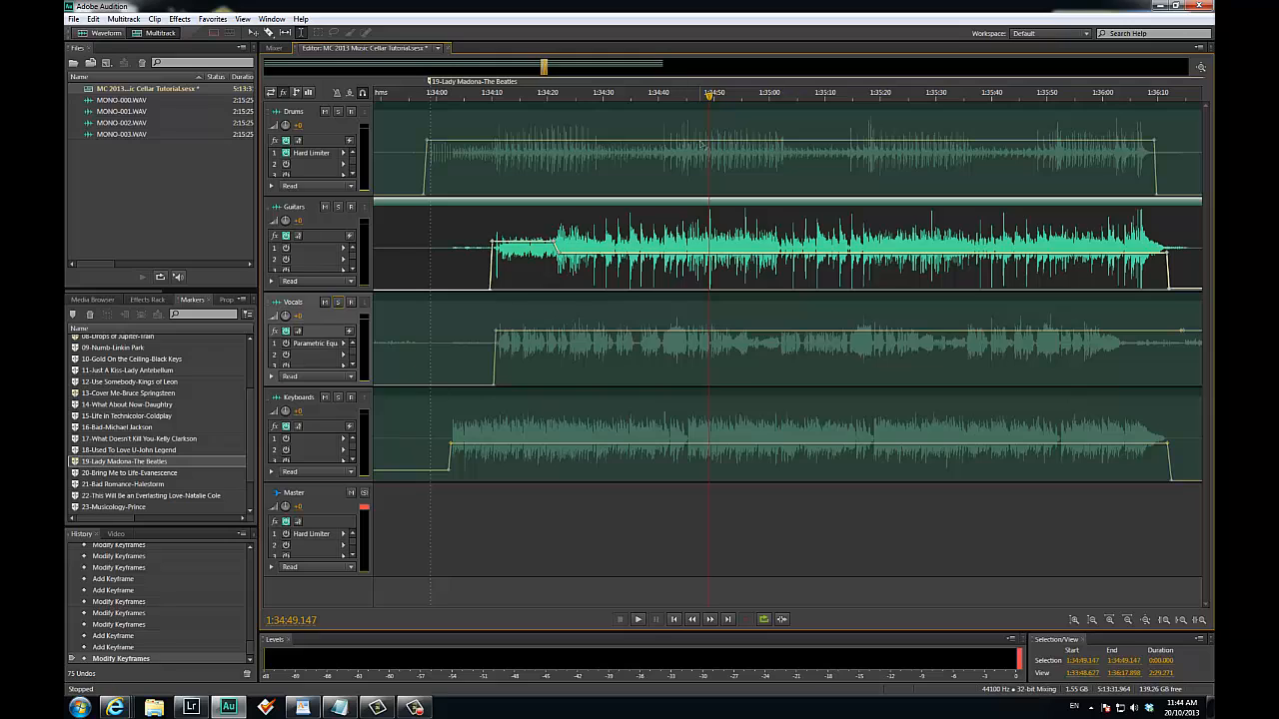
pyautogui.click(703, 146)
pyautogui.moveTo(703, 150); pyautogui.dragTo(707, 149)
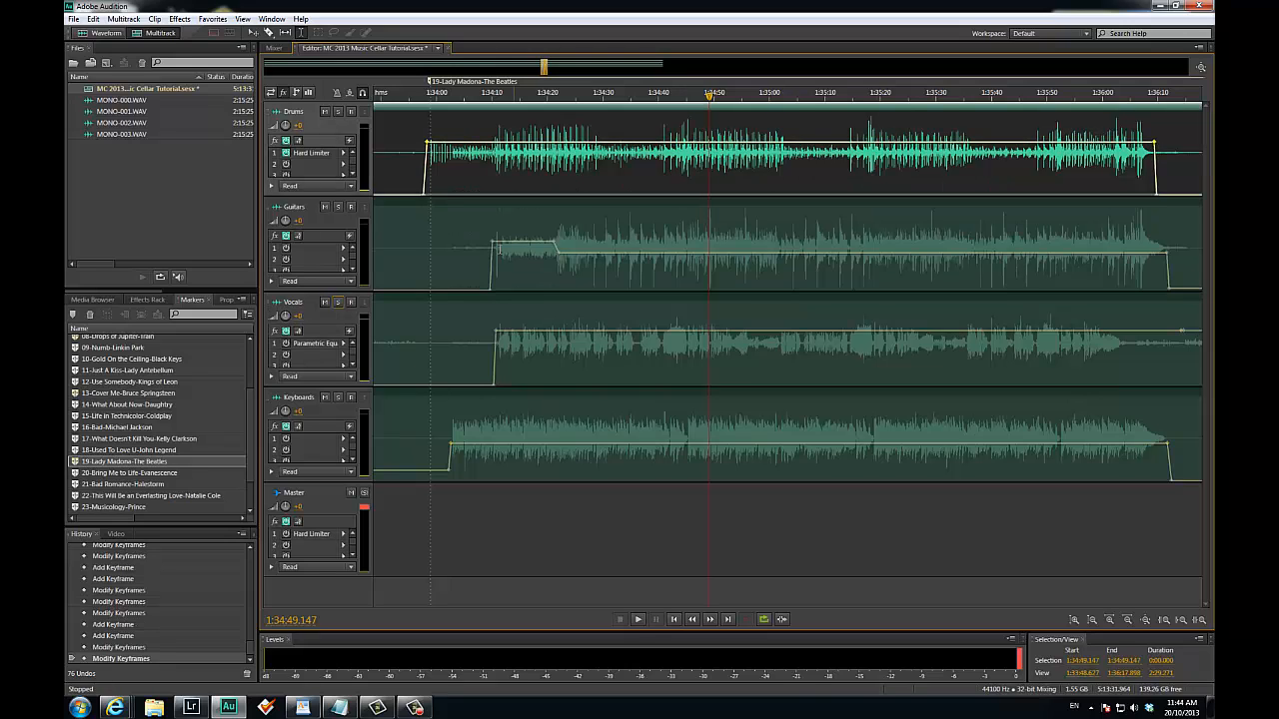
pyautogui.click(493, 245)
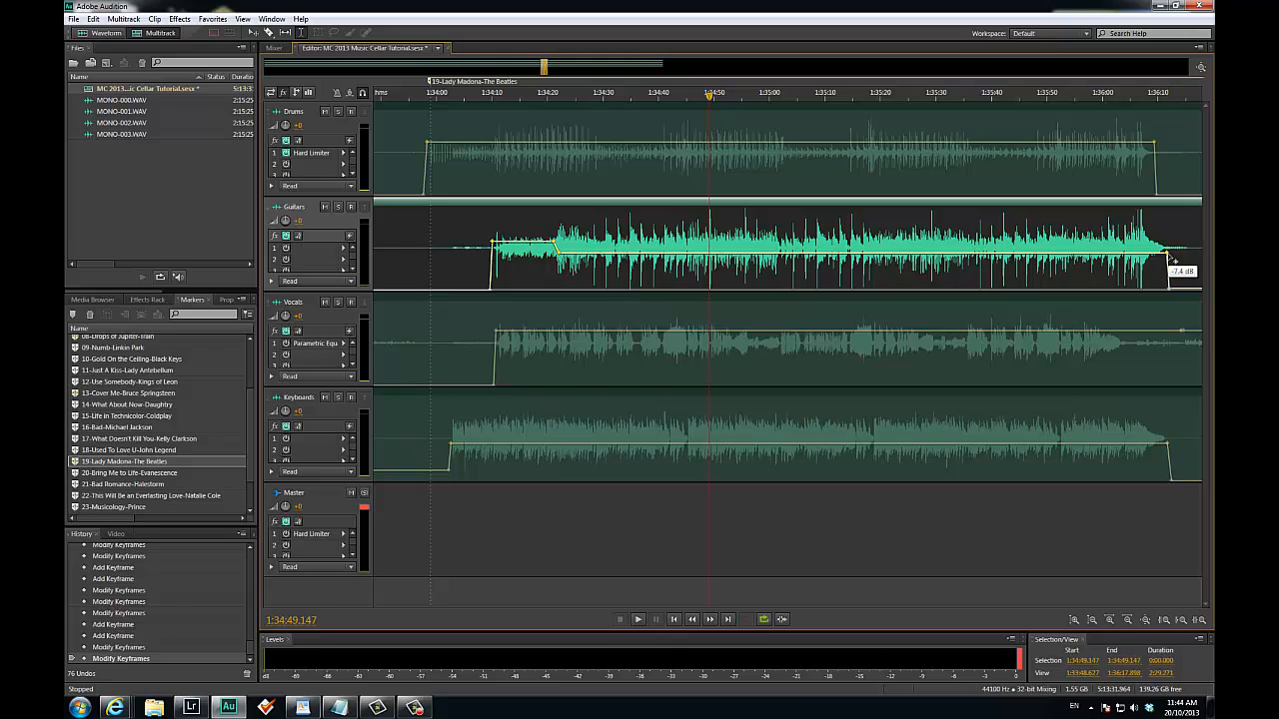
pyautogui.moveTo(1170, 261); pyautogui.dragTo(1168, 256)
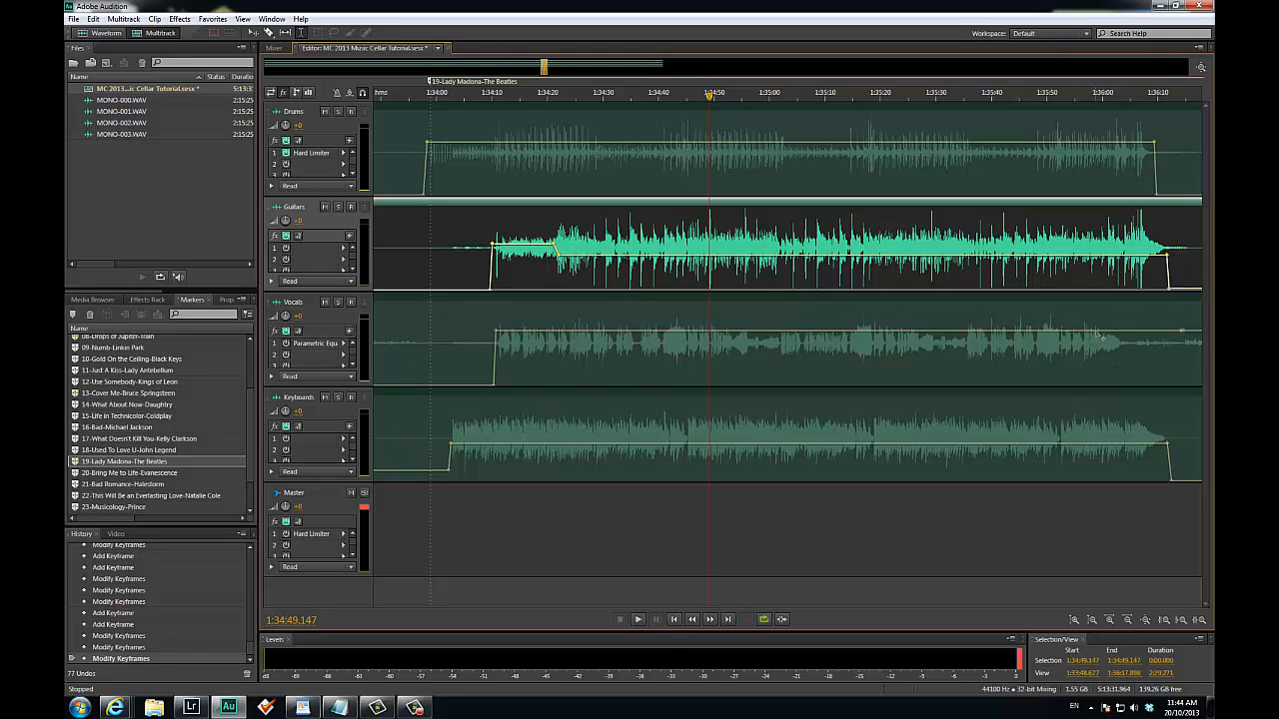
pyautogui.moveTo(1095, 335); pyautogui.dragTo(1099, 342)
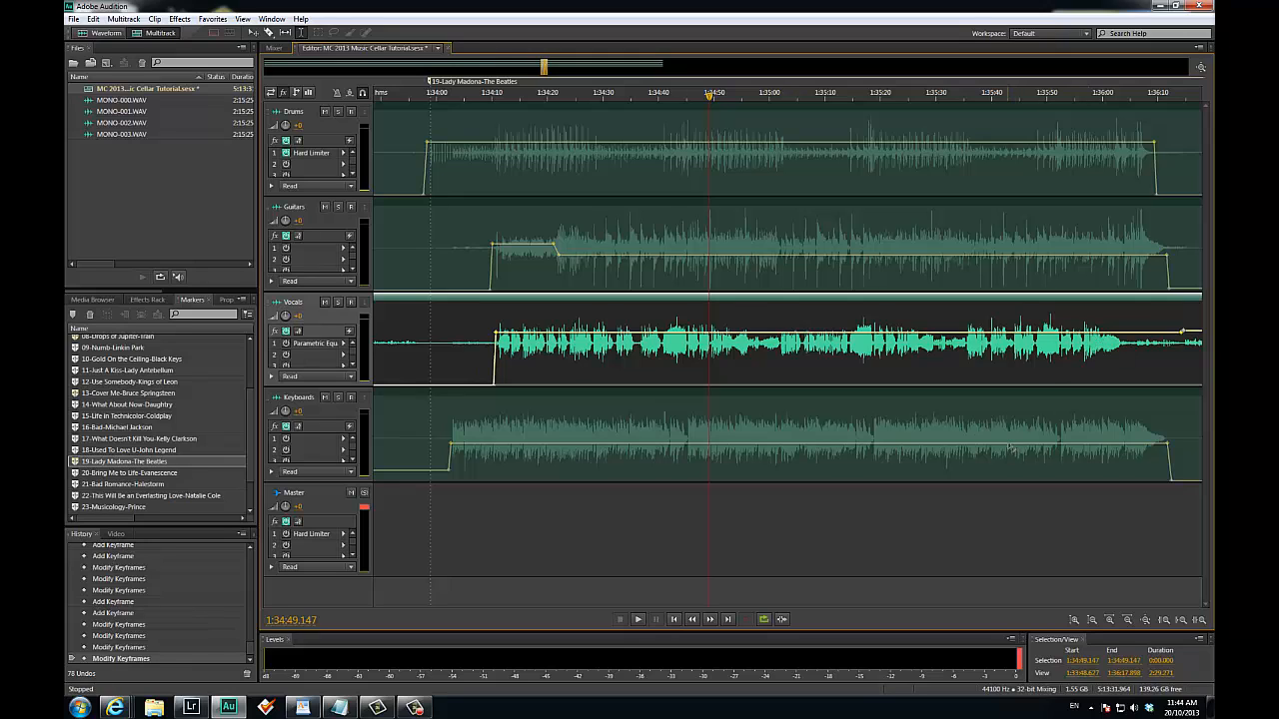
pyautogui.click(1009, 448)
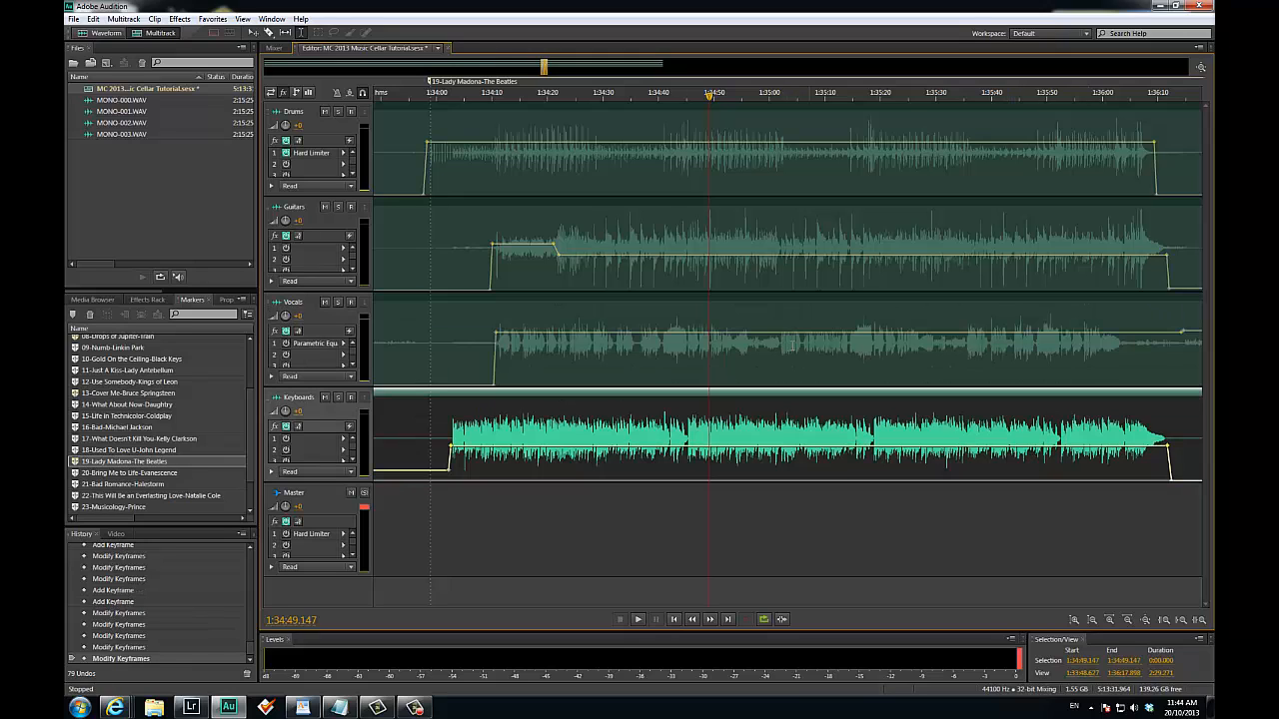
# Play the full mix mid-song and again from about 1:35:16, and play from 1:35:50 through the ending to check the levels.
pyautogui.click(698, 278)
pyautogui.press('space')
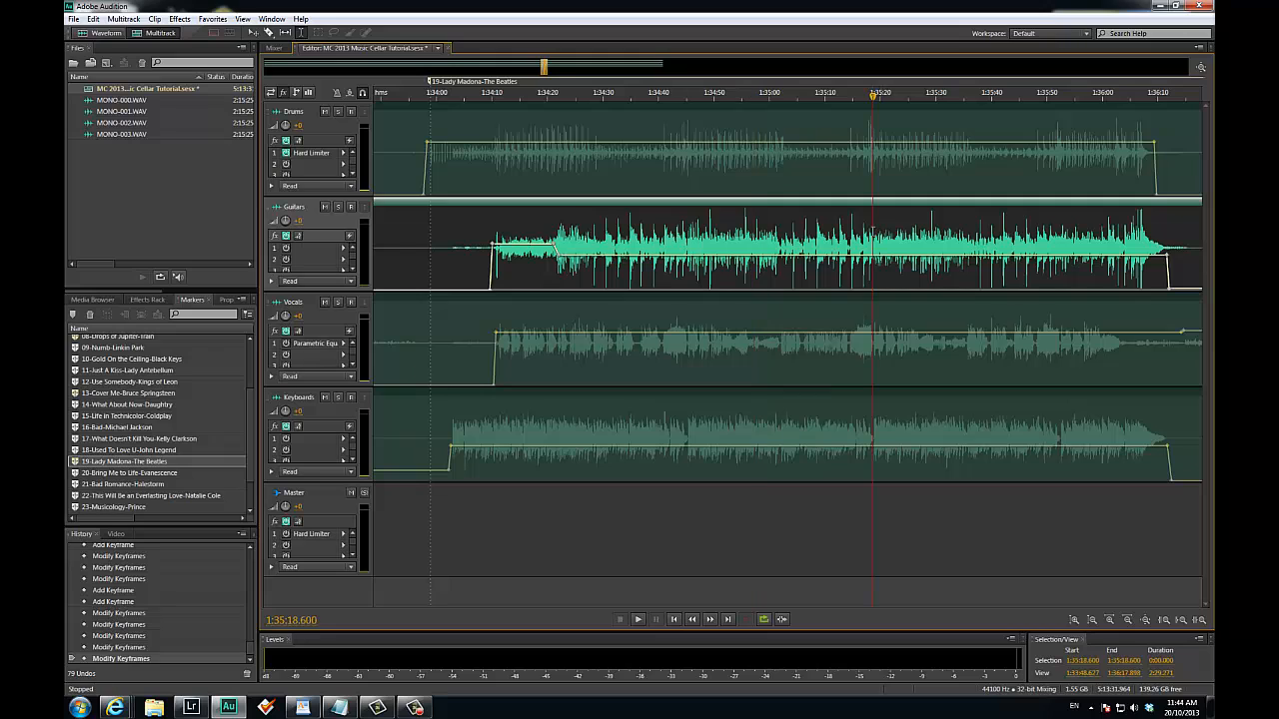
pyautogui.press('space')
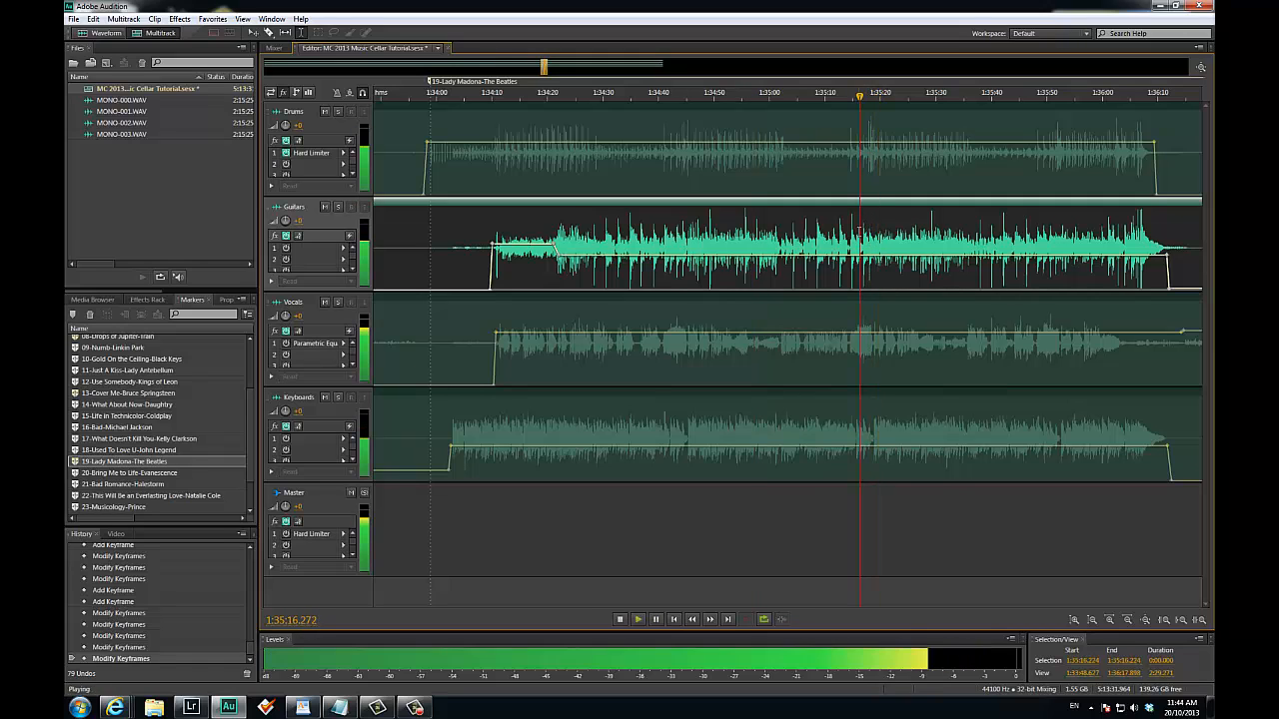
pyautogui.click(859, 232)
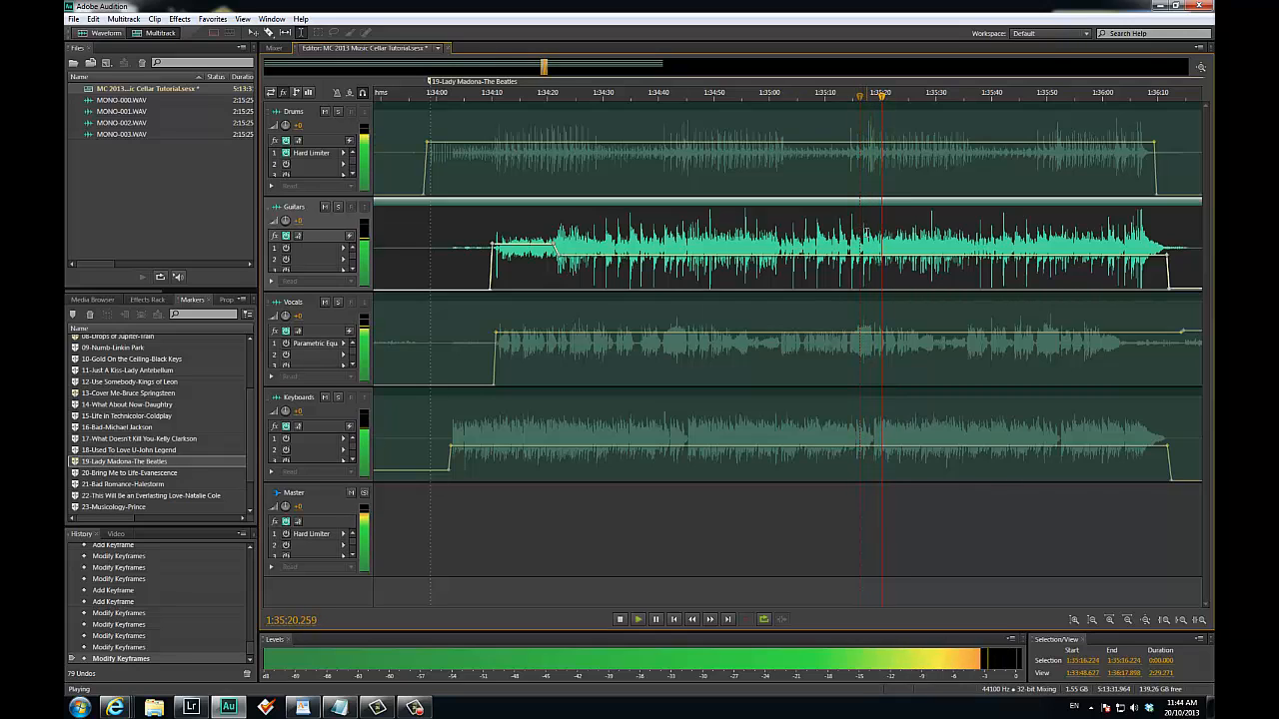
pyautogui.press('space')
pyautogui.click(1050, 177)
pyautogui.press('space')
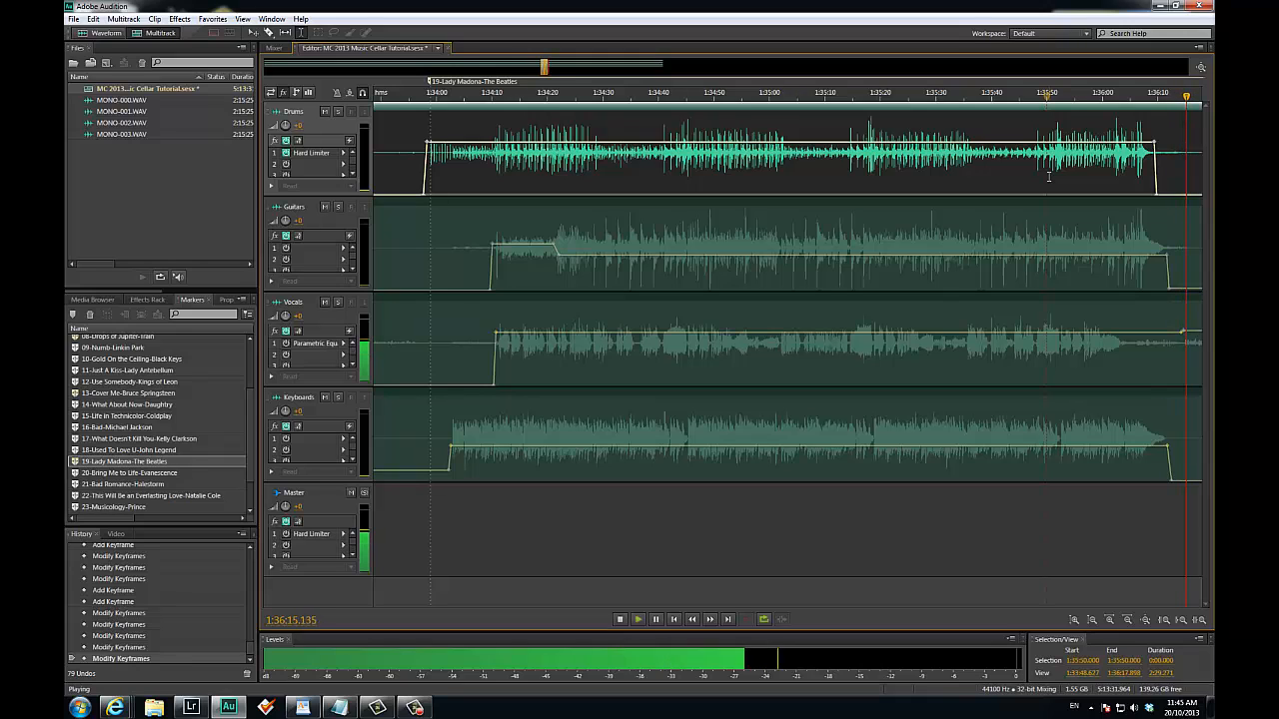
pyautogui.press('space')
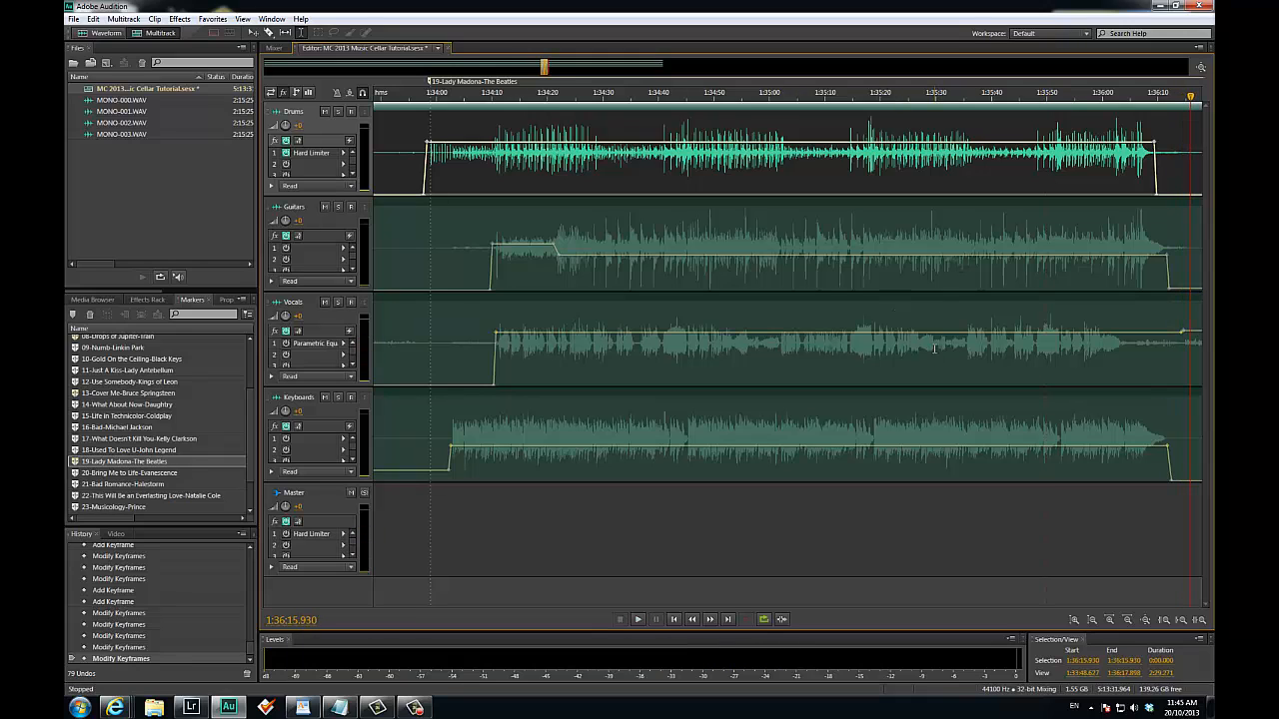
# Play short stretches from 1:35:30 and 1:35:00, and examine the Vocals waveform around 1:34:56 more closely.
pyautogui.click(936, 348)
pyautogui.press('space')
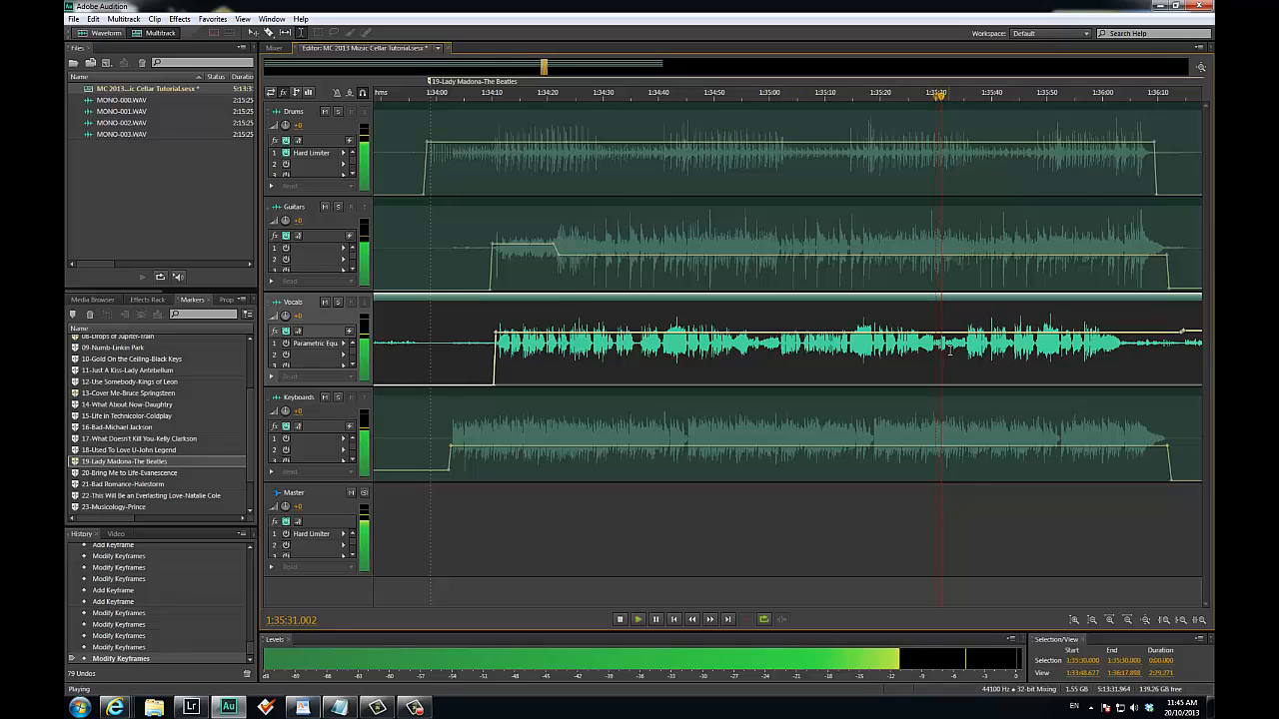
pyautogui.press('space')
pyautogui.click(766, 341)
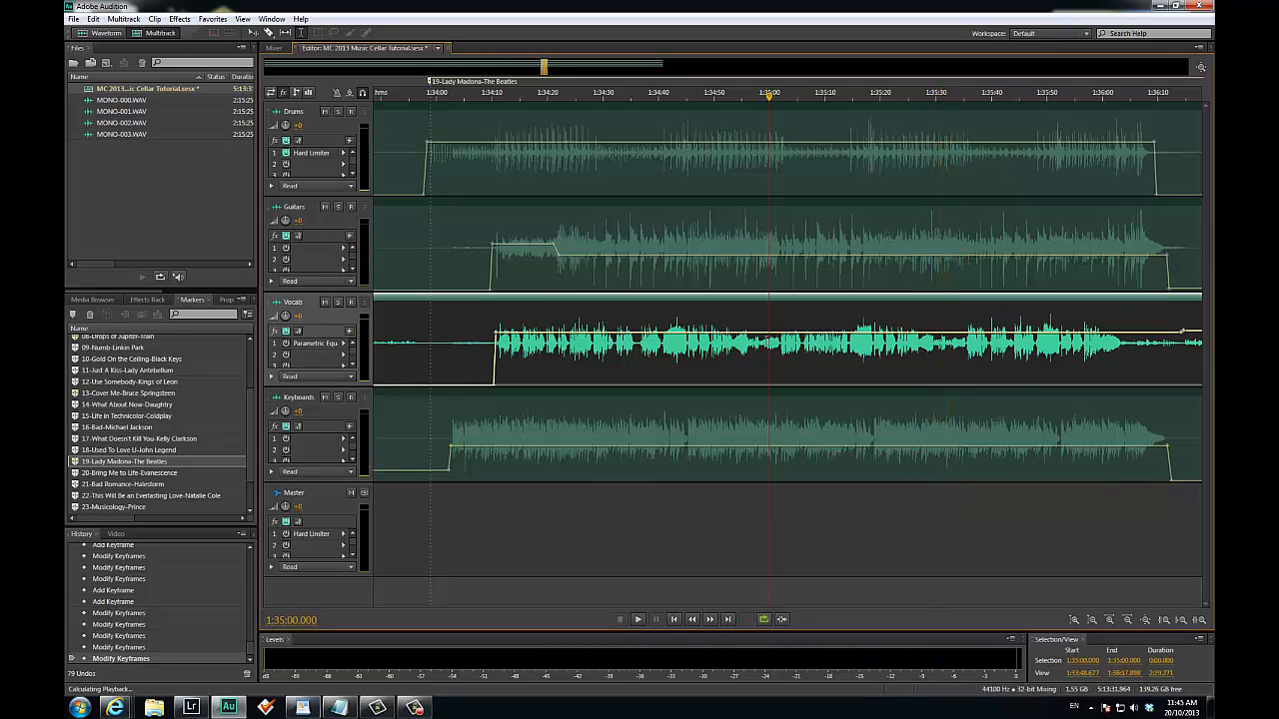
pyautogui.press('space')
pyautogui.press('space')
pyautogui.click(751, 340)
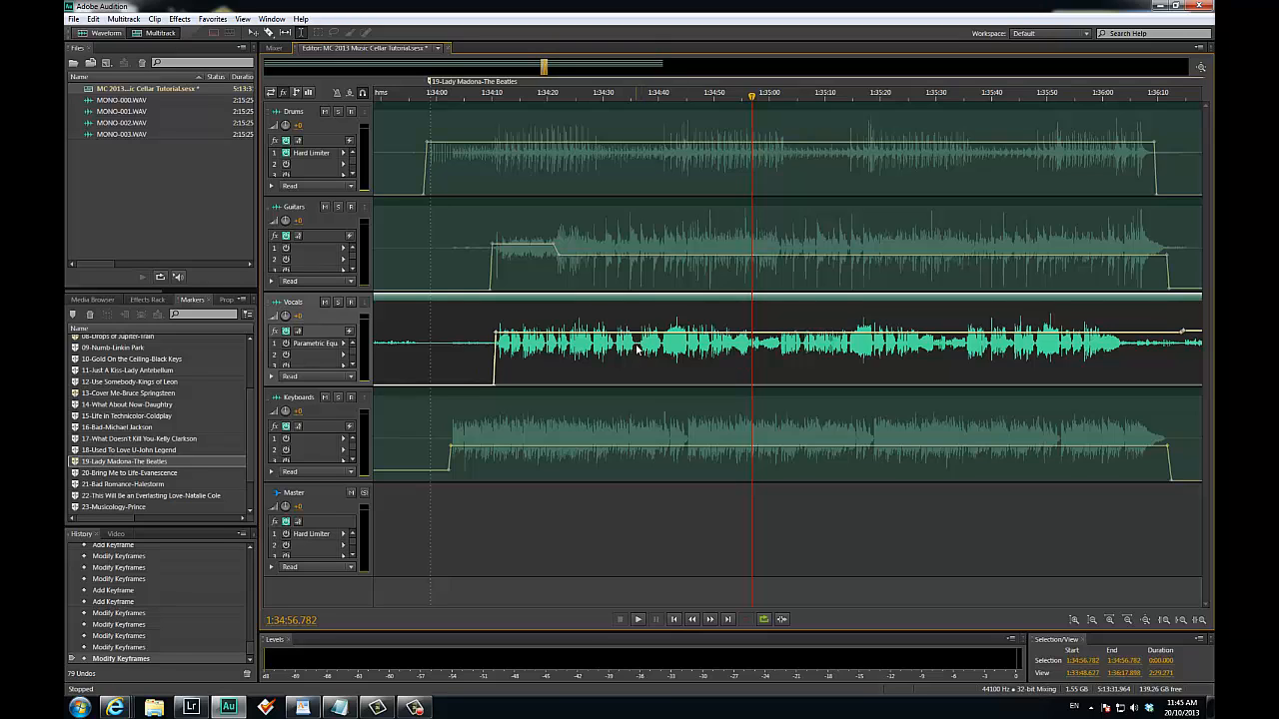
pyautogui.scroll(3, 637, 348)
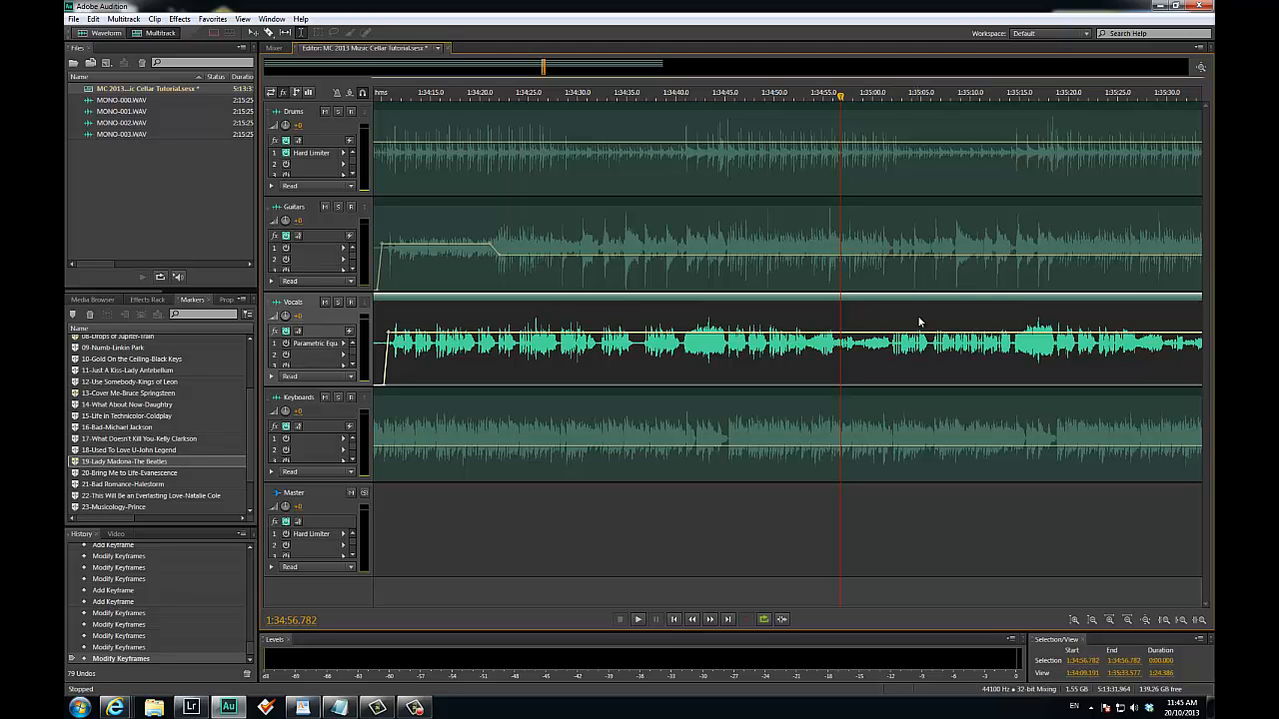
pyautogui.scroll(-1, 818, 290)
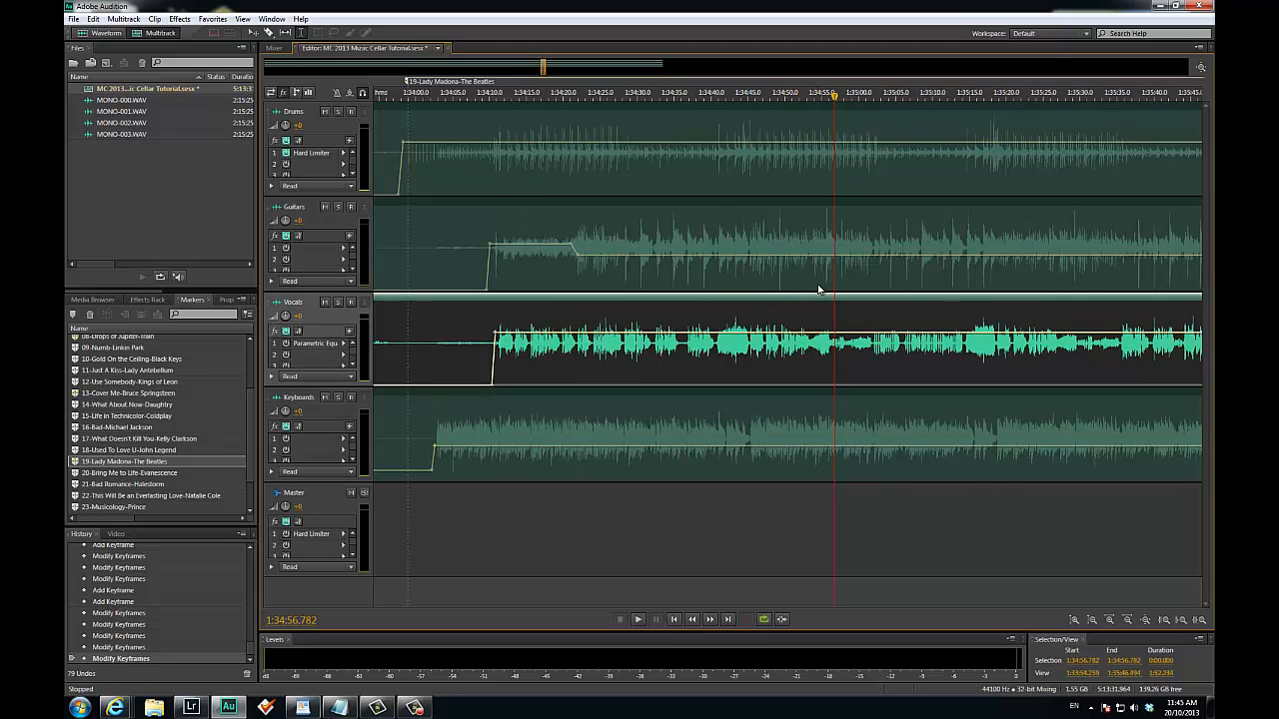